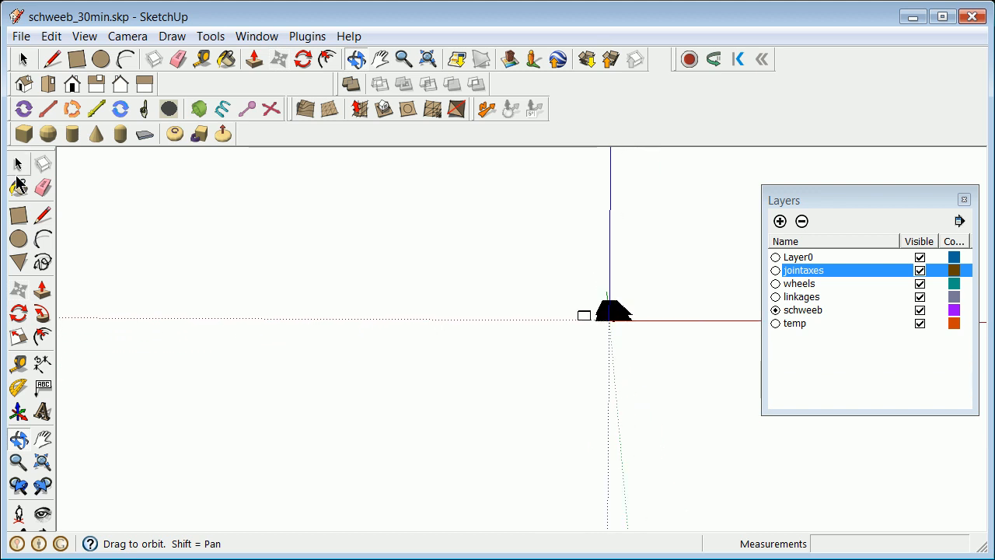
Erase the dark cluster of geometry at the origin, keeping the separate box beside it
click(19, 164)
mouse_move(589, 283)
mouse_down()
mouse_move(631, 339)
mouse_move(658, 351)
mouse_up()
right_click(615, 315)
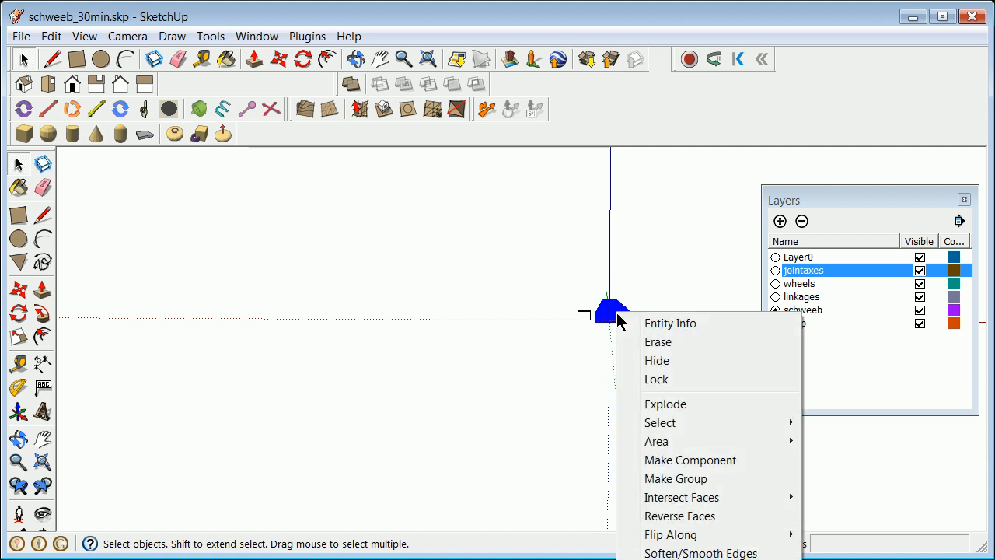
click(644, 340)
scroll(623, 303, up, 5)
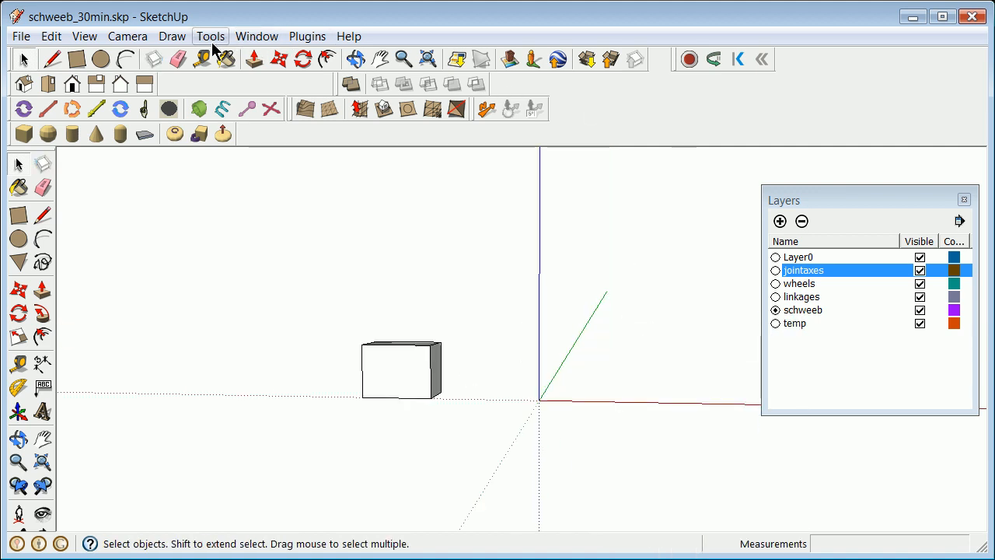
Make temp the active layer
click(18, 439)
drag(500, 426, 539, 425)
scroll(527, 418, up, 4)
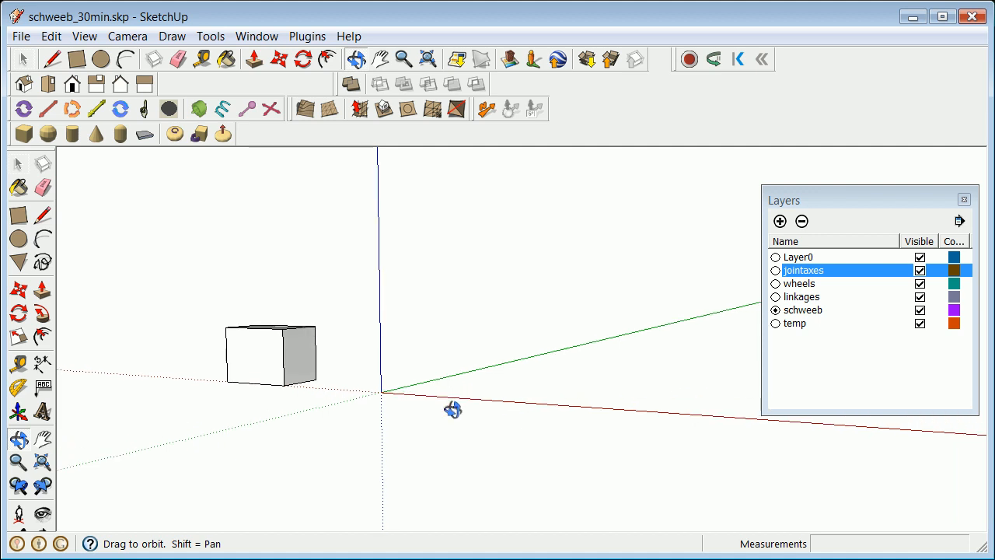
drag(415, 397, 424, 402)
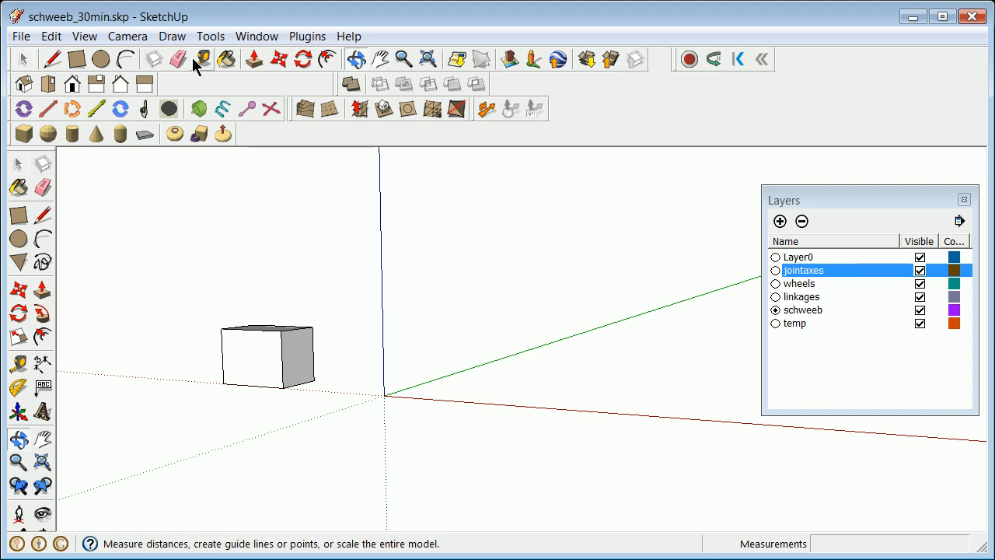
click(775, 324)
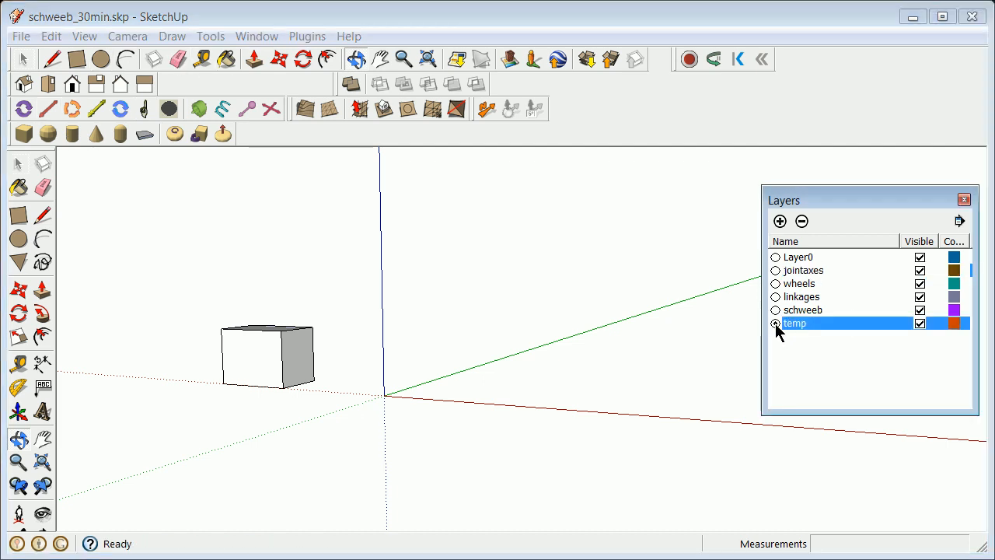
Browse the components in the model and choose Wheel_Assembly_Full for placement
click(268, 39)
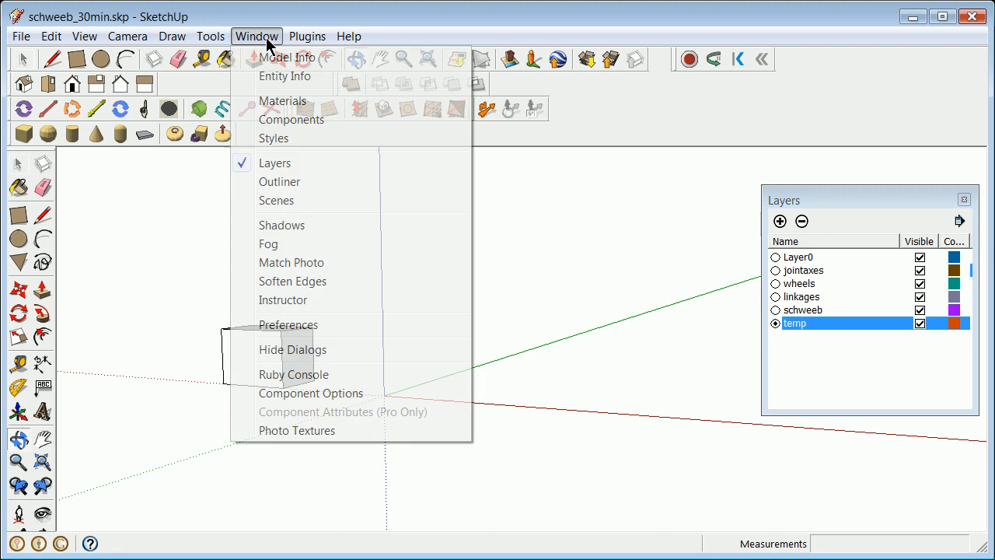
click(282, 125)
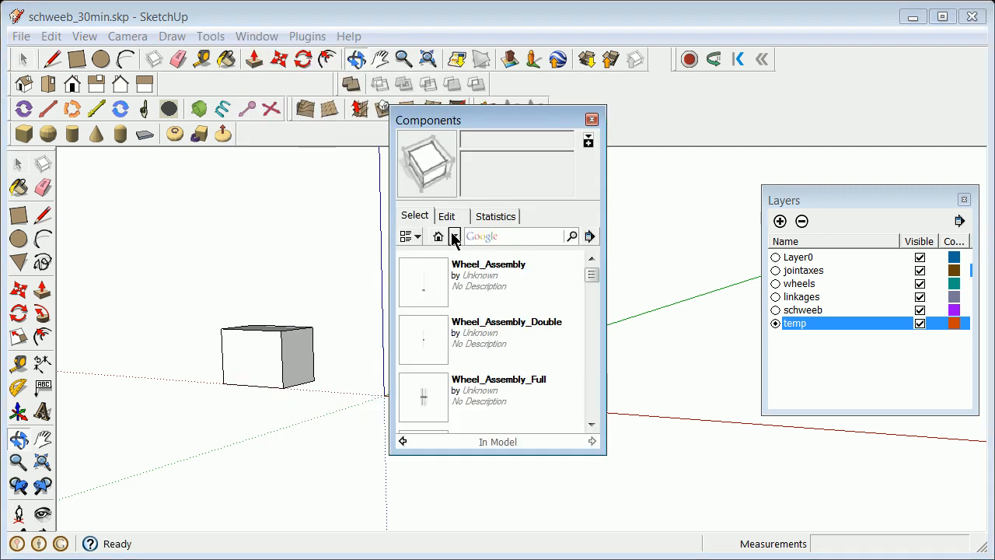
click(454, 237)
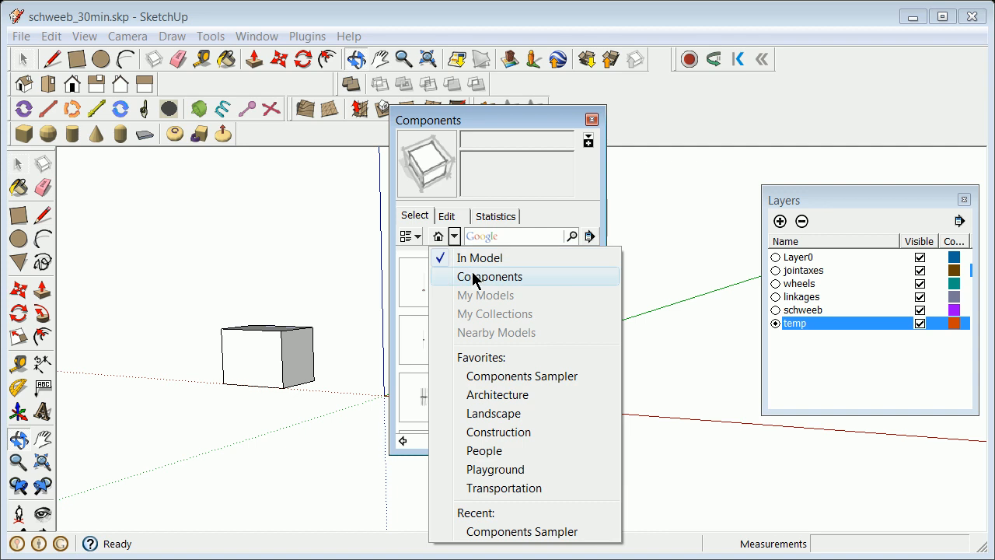
click(475, 261)
drag(593, 276, 592, 314)
click(502, 318)
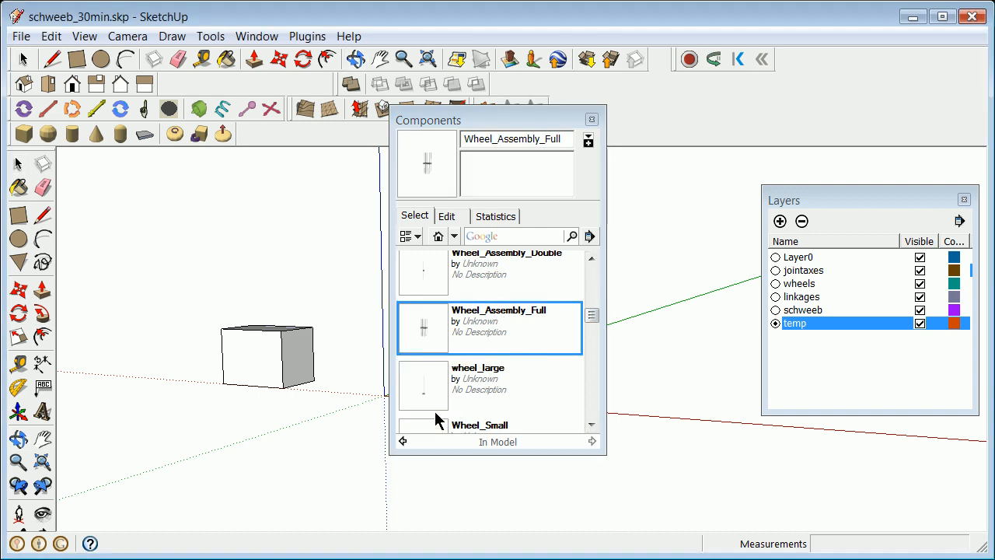
Place the Wheel_Assembly_Full component in open space near the origin, on the positive red axis side
drag(470, 128, 225, 222)
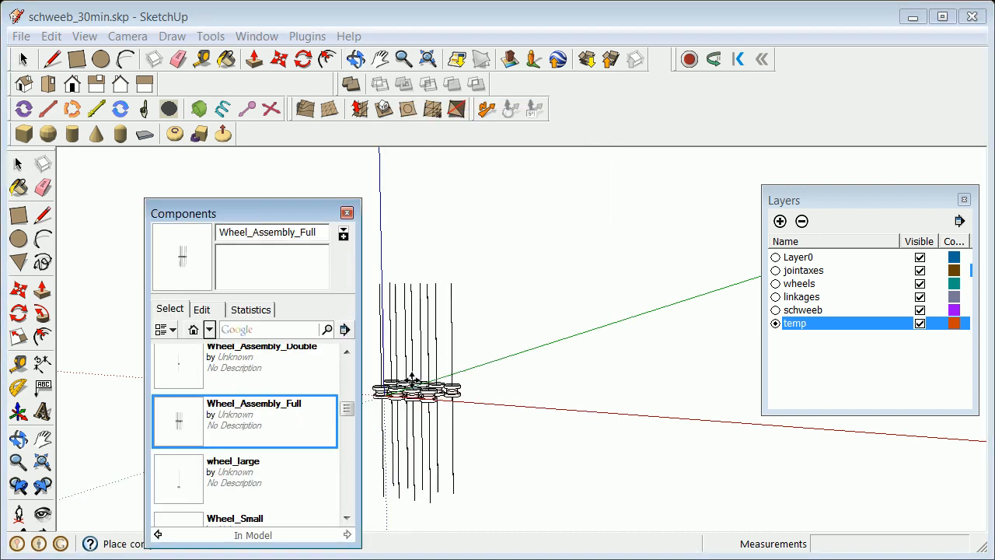
drag(247, 213, 884, 407)
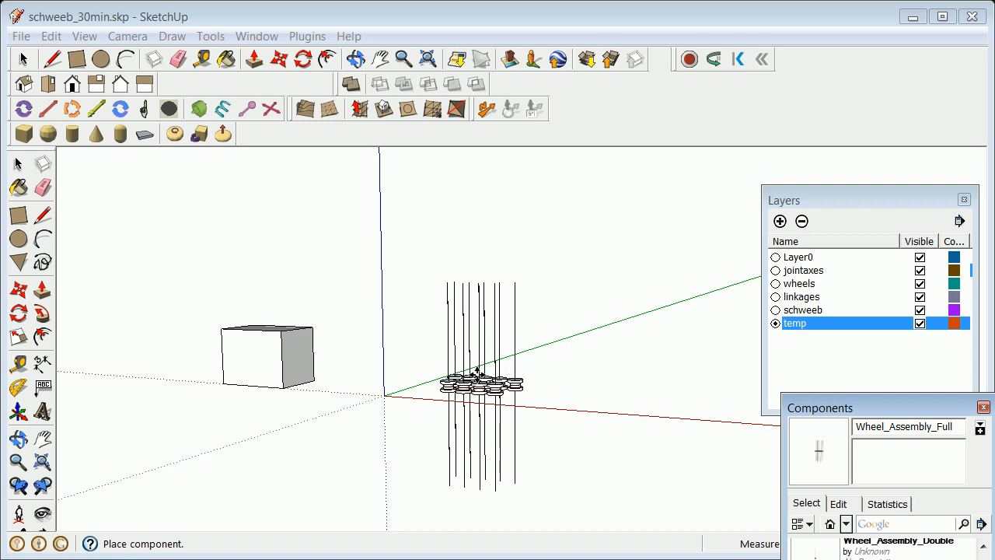
click(477, 371)
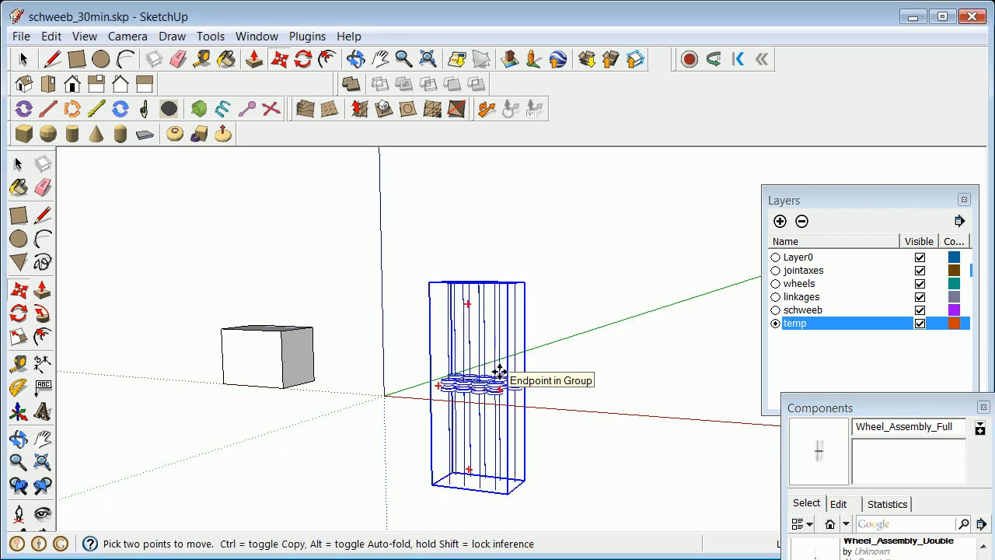
scroll(497, 373, up, 5)
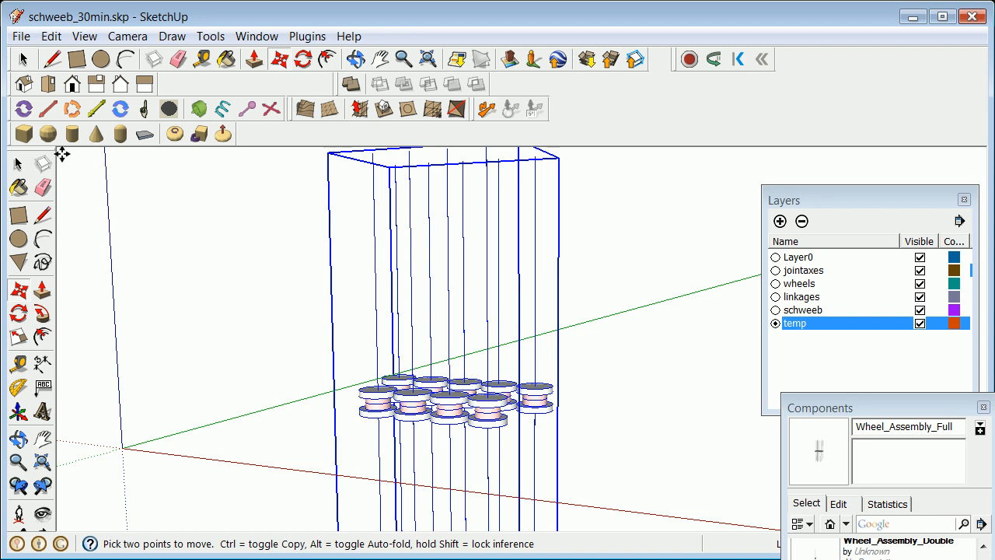
Copy the full wheel assembly along the green axis direction to a spot behind the original
click(19, 164)
click(145, 257)
scroll(269, 303, down, 5)
click(370, 351)
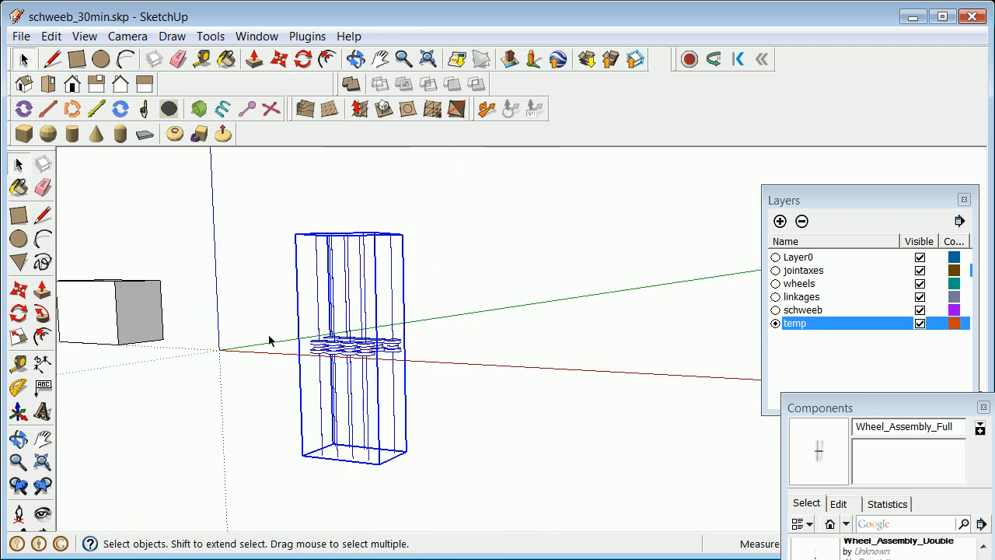
click(19, 291)
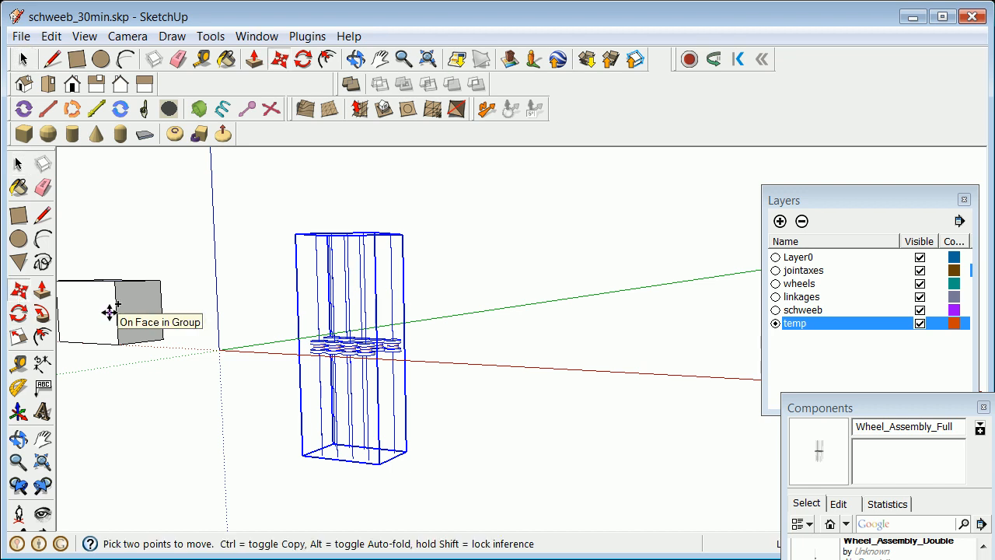
key(ctrl)
click(449, 367)
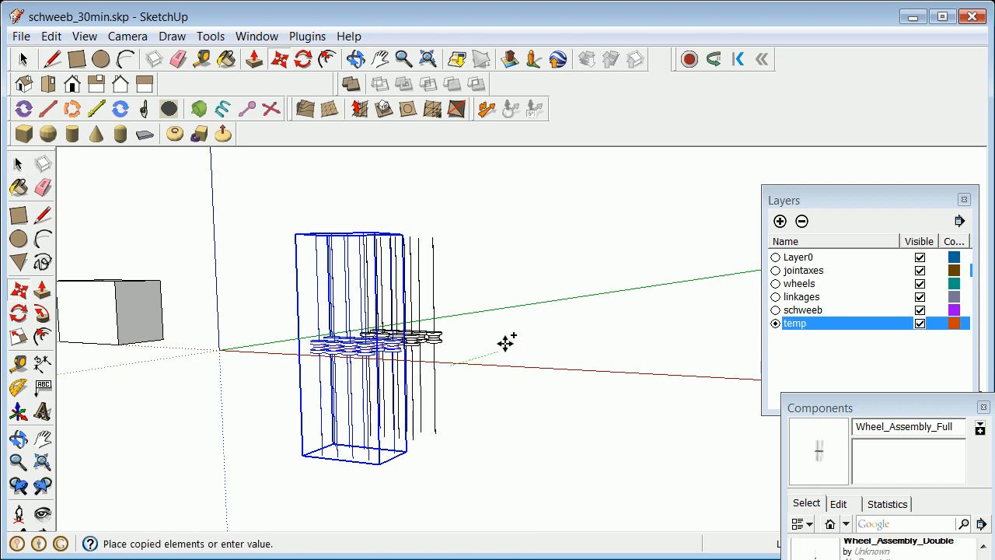
click(536, 331)
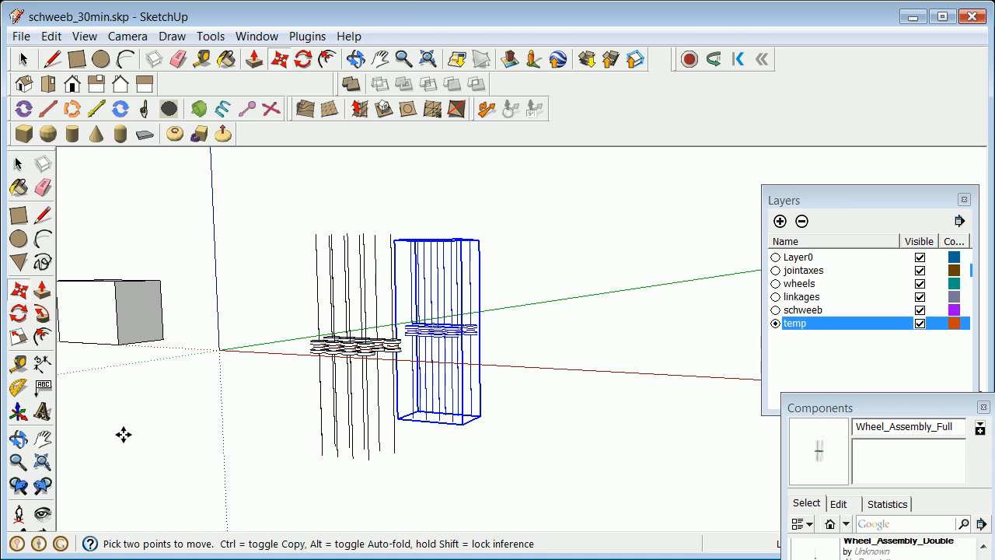
Explode the copied full wheel assembly into its individual wheel components
click(19, 439)
drag(328, 297, 433, 338)
click(19, 163)
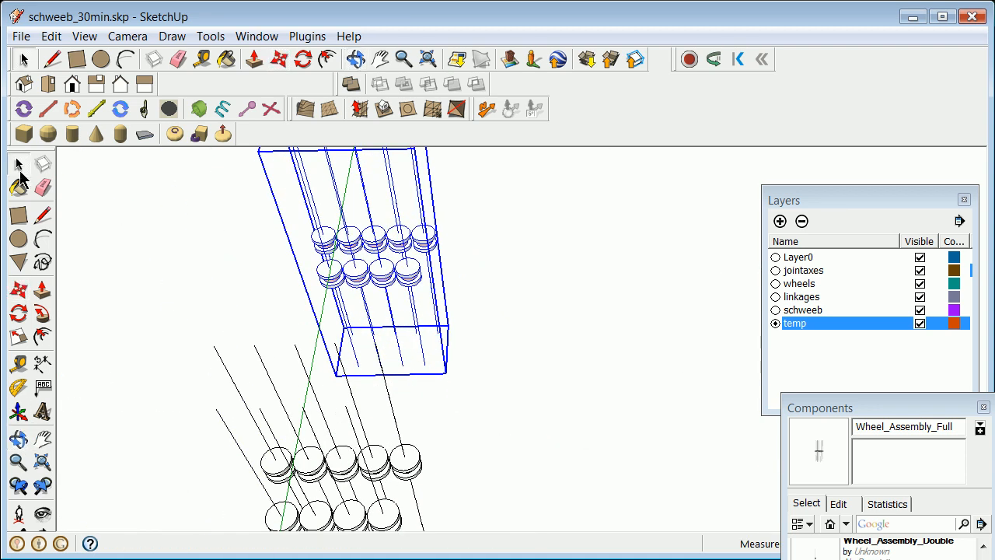
right_click(386, 274)
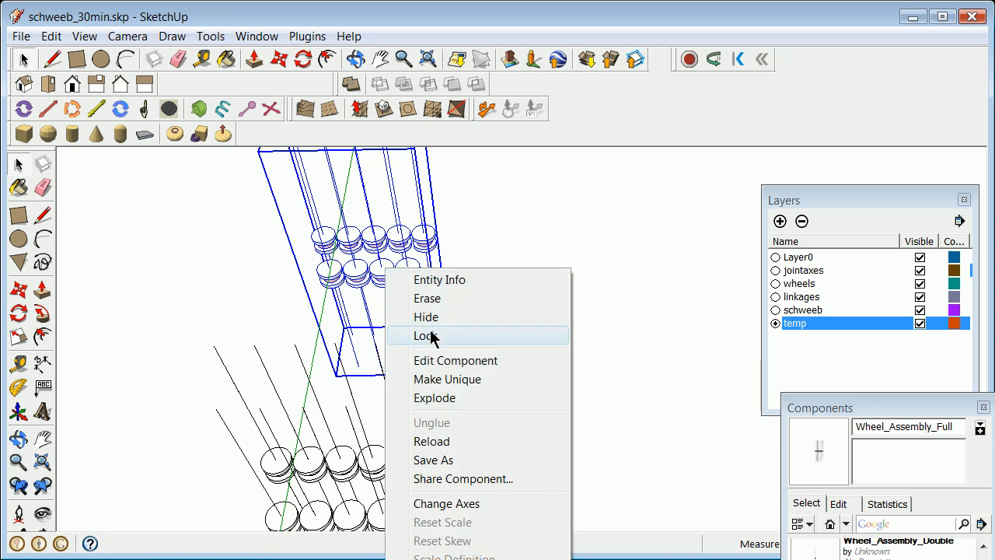
click(449, 397)
key(Delete)
click(416, 274)
click(479, 283)
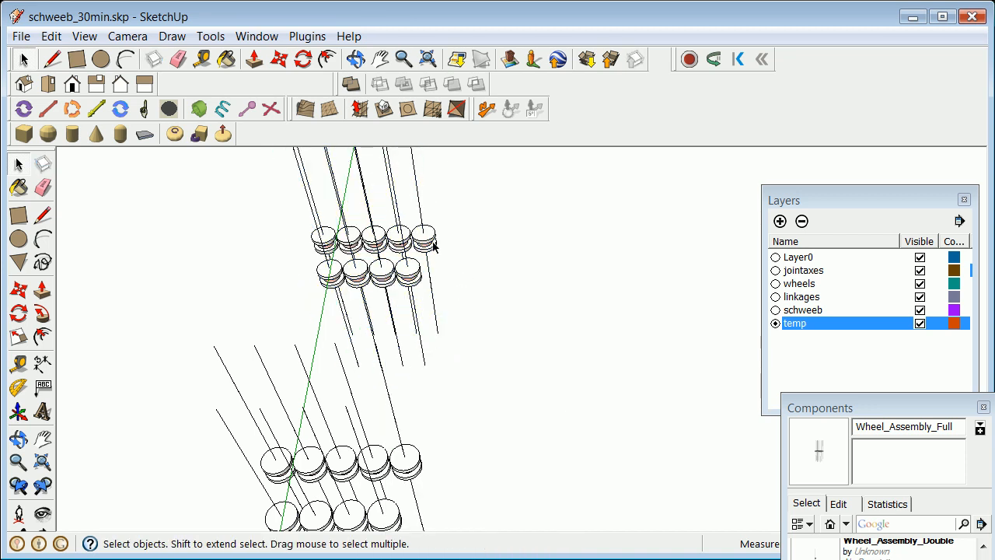
Copy the end wheel of the exploded assembly's five-wheel row to a clear spot behind the row
click(444, 320)
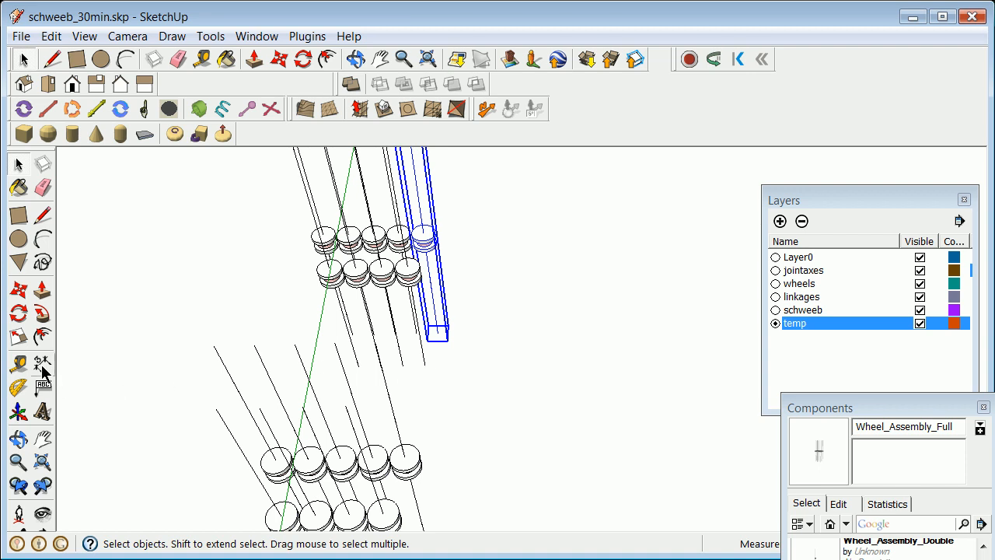
click(20, 293)
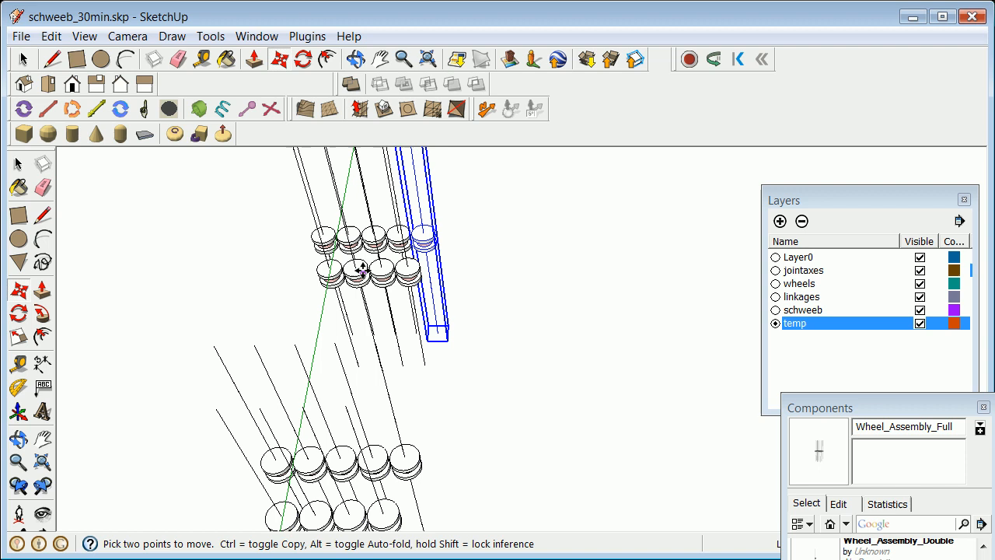
click(424, 230)
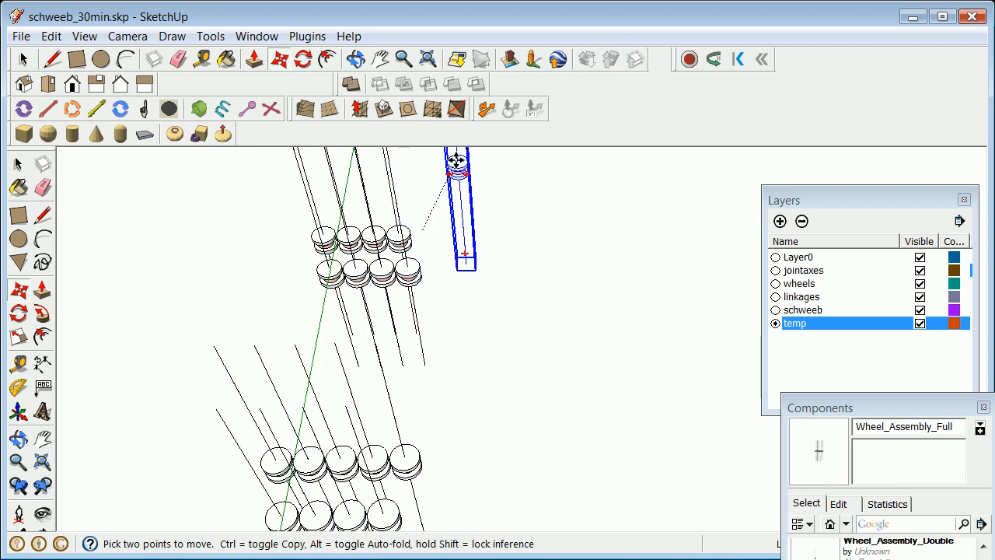
key(ctrl)
click(453, 163)
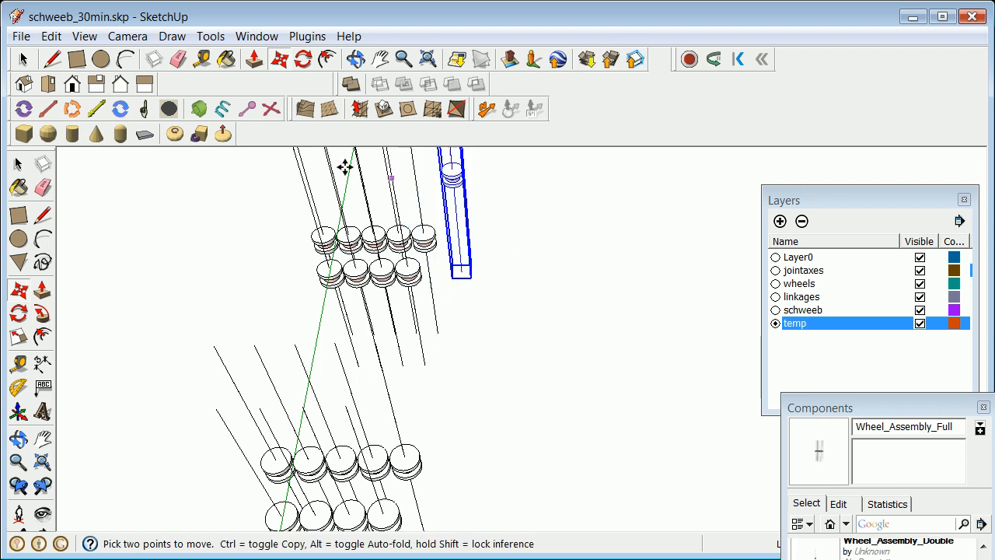
click(23, 60)
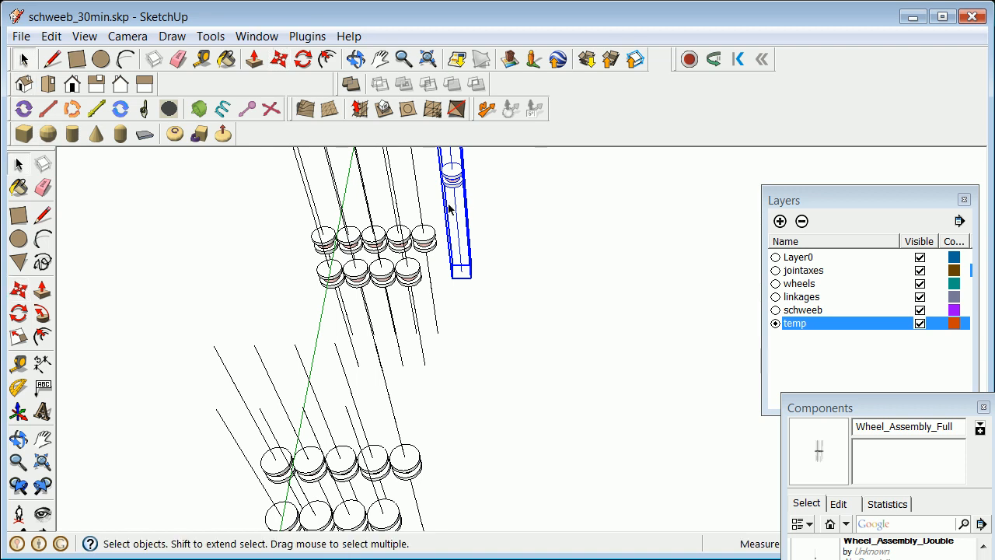
Explode the separated double wheel copy and select each of its two halves in turn to check them
click(470, 185)
click(451, 179)
right_click(454, 180)
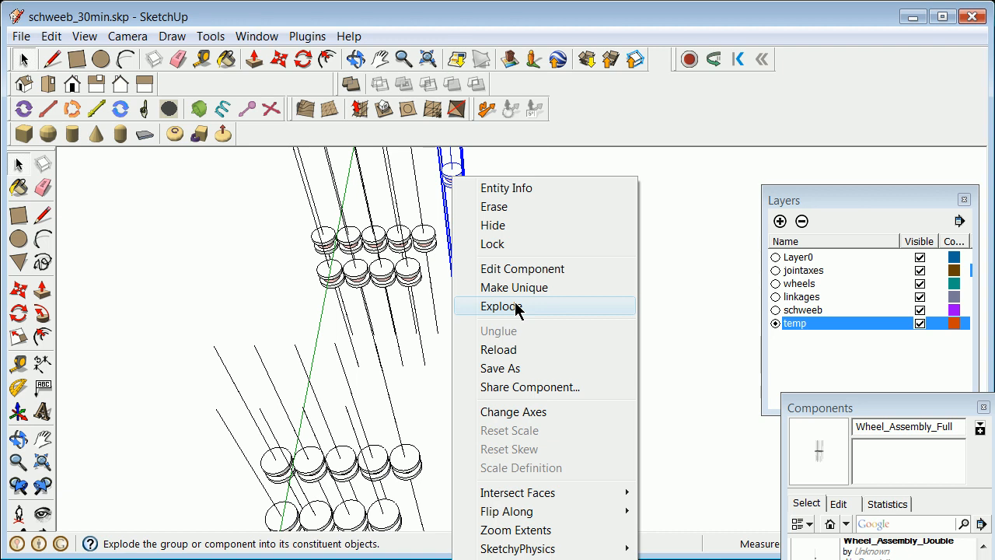
click(501, 307)
click(516, 238)
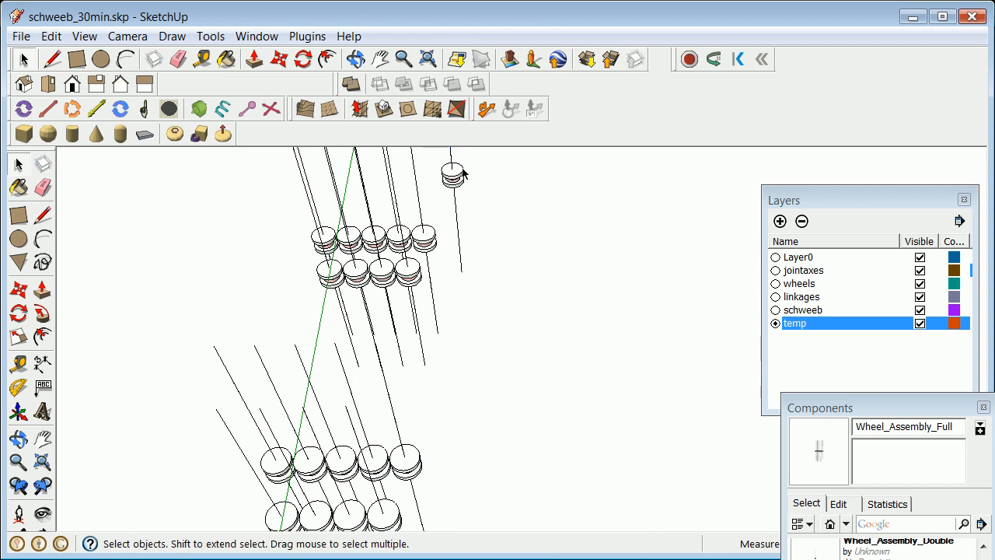
scroll(462, 195, up, 3)
click(459, 185)
scroll(462, 204, up, 2)
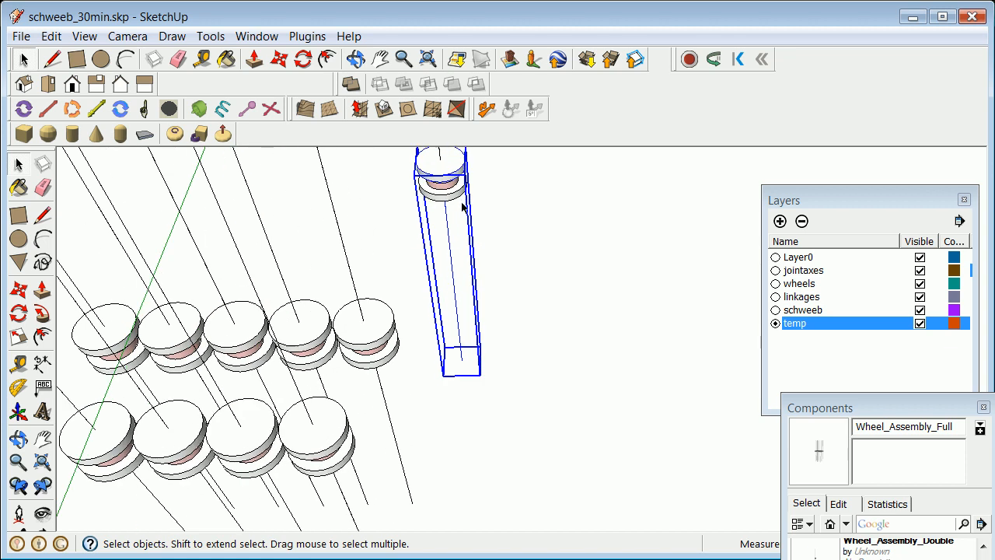
scroll(457, 206, down, 4)
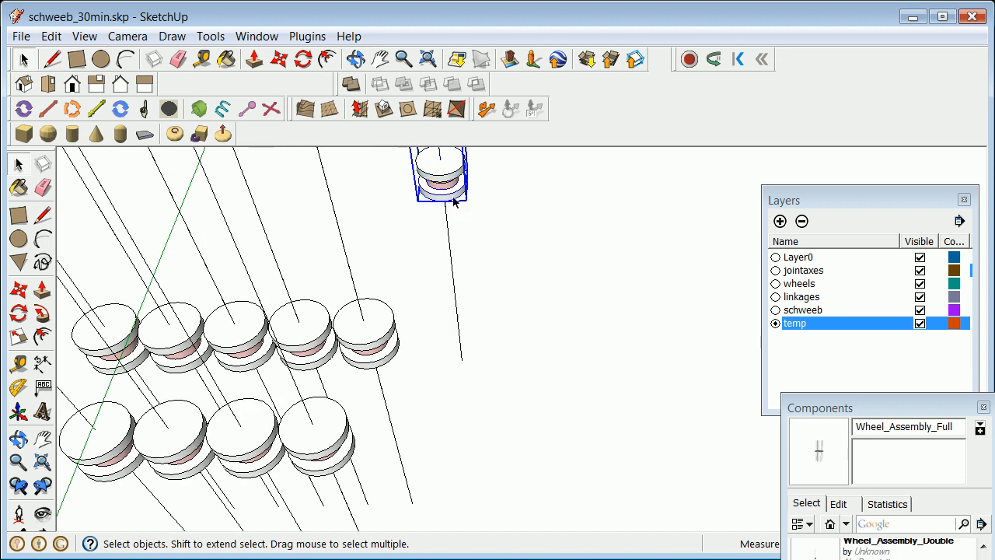
click(498, 247)
scroll(499, 247, down, 5)
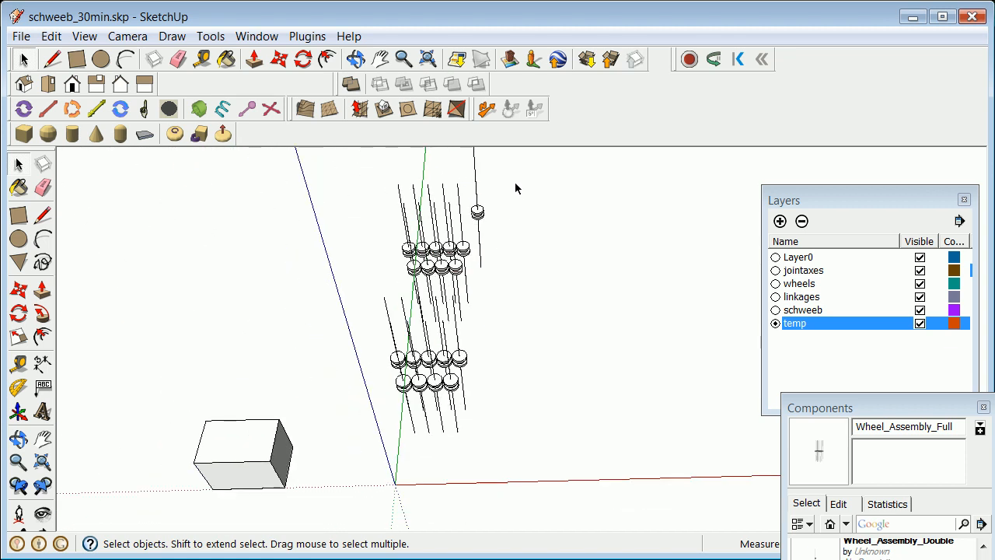
Copy one single-wheel half of the exploded double wheel, with its axis line, to a clear spot behind it
scroll(505, 167, up, 4)
click(440, 309)
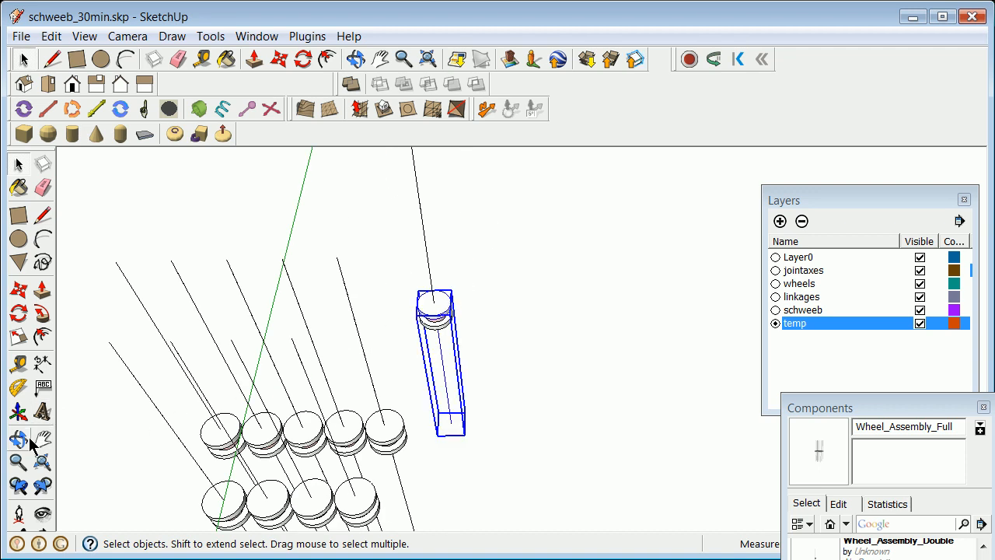
click(20, 291)
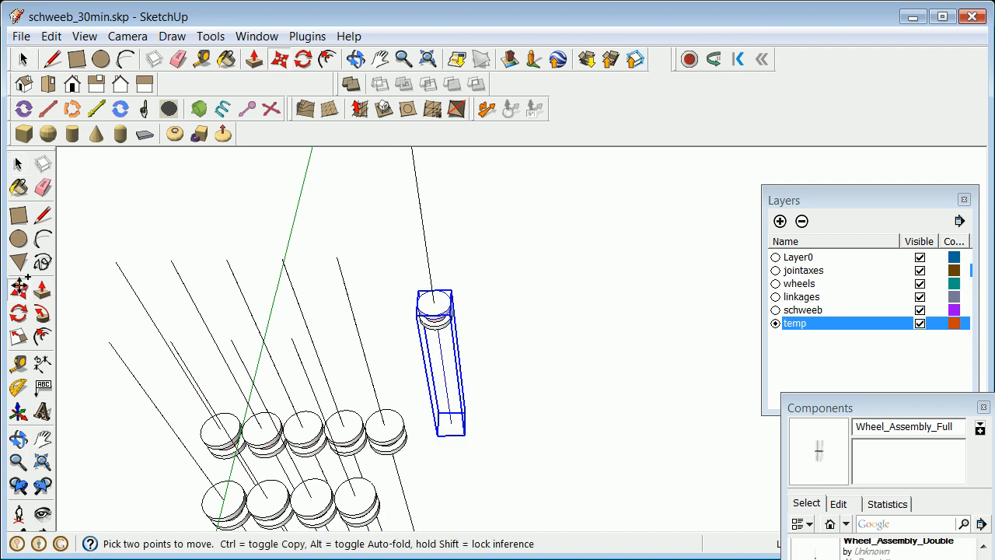
key(ctrl)
click(432, 292)
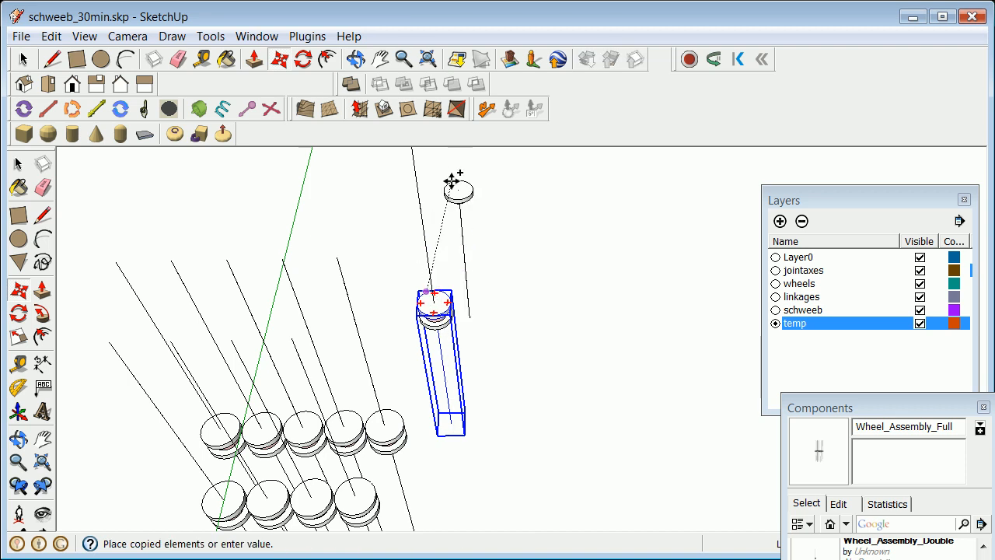
click(441, 171)
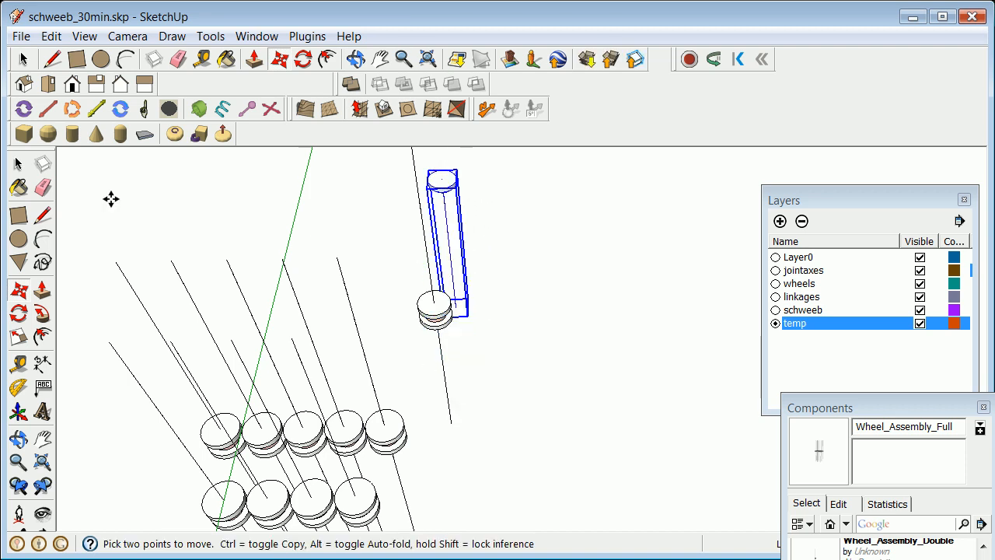
click(27, 164)
click(333, 202)
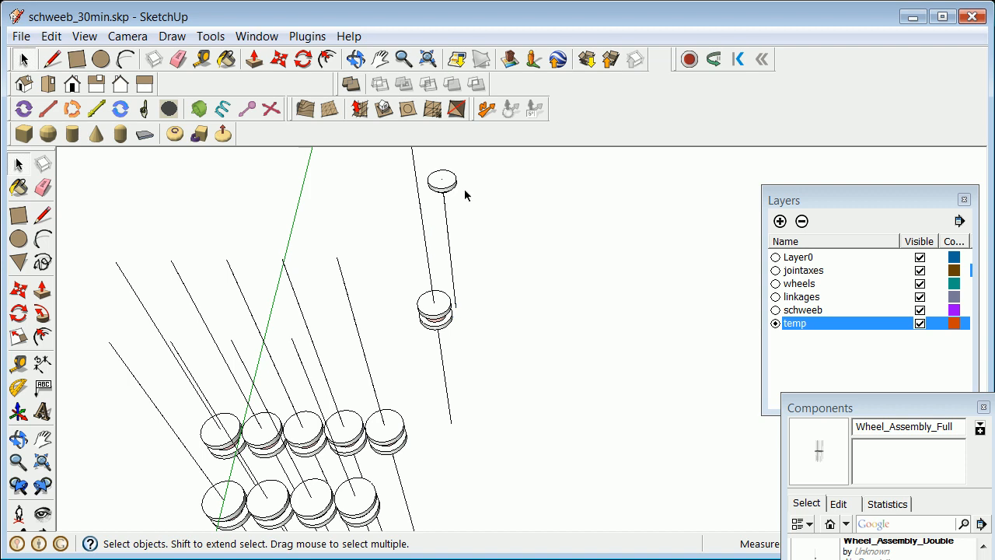
Explode the copied single-wheel half behind the separated double wheel
scroll(456, 190, up, 3)
click(441, 187)
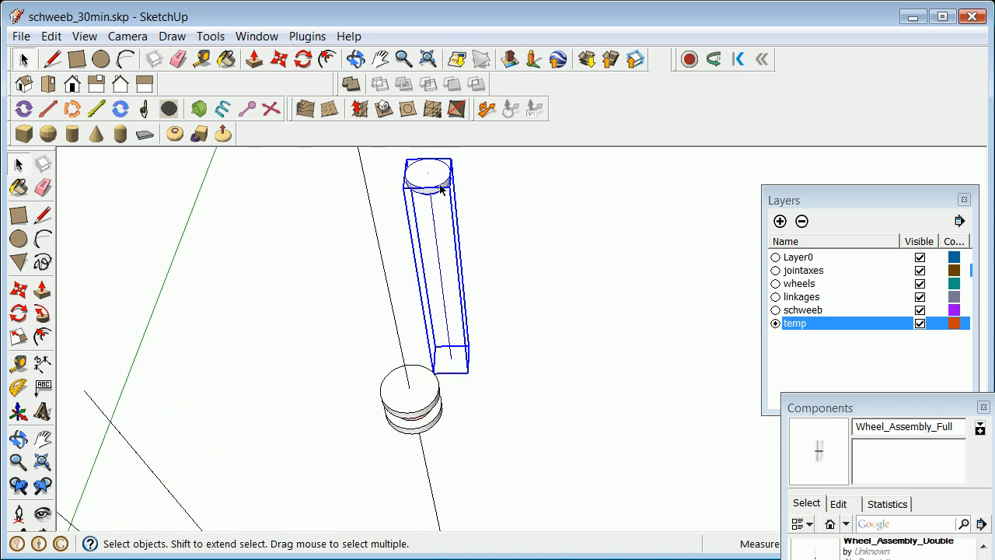
right_click(440, 188)
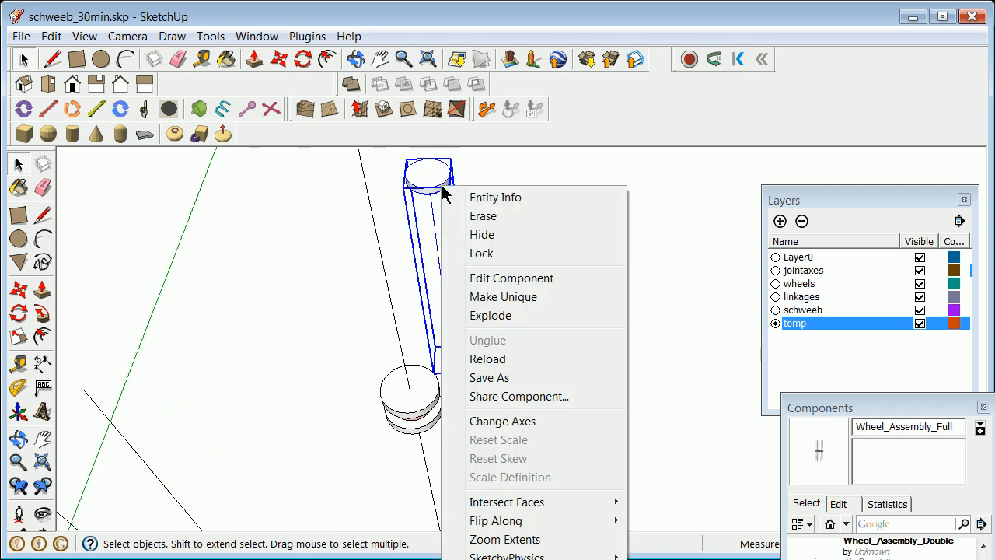
click(503, 315)
click(511, 241)
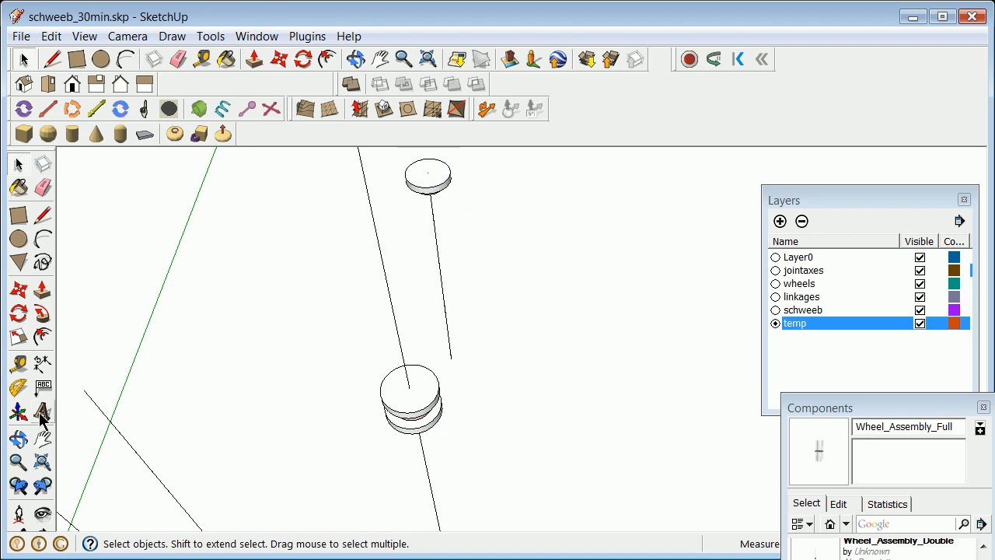
Copy the large wheel disc of the exploded half, with its axis line, to a clear spot behind it
click(43, 439)
drag(512, 224, 445, 377)
click(17, 164)
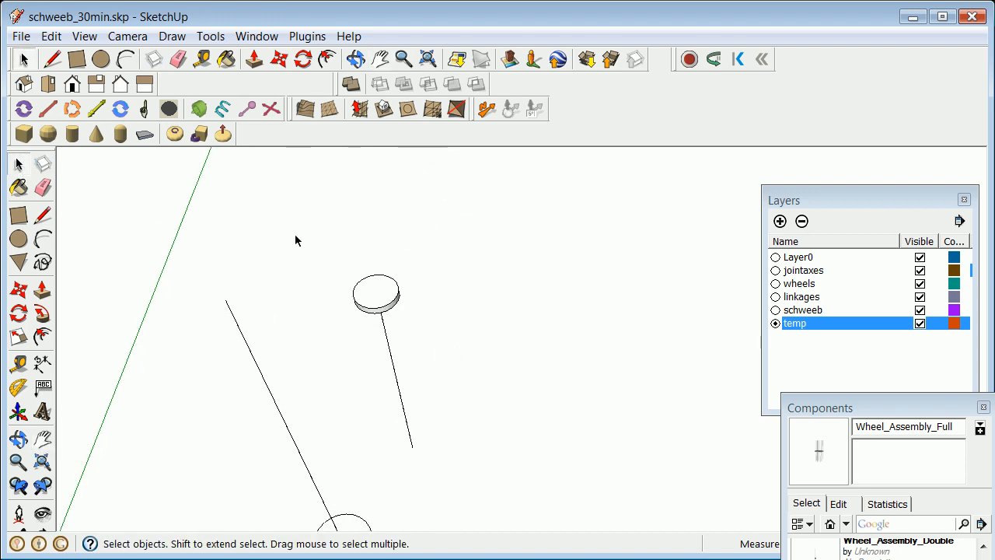
click(370, 284)
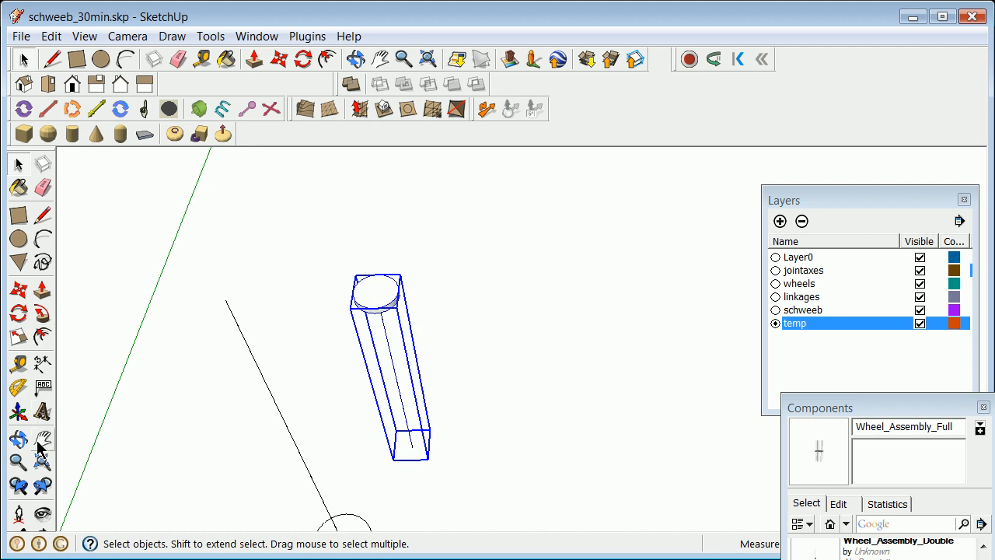
click(18, 289)
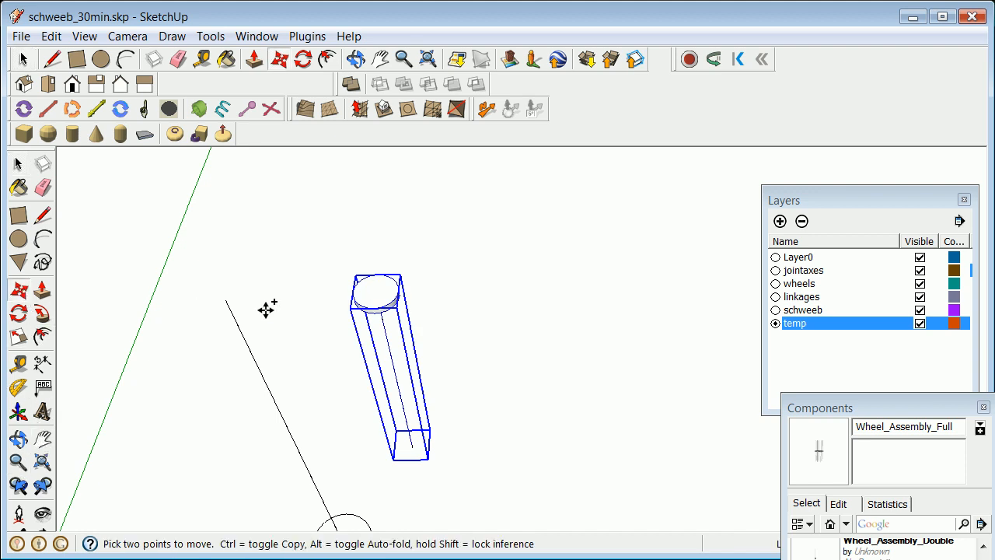
click(389, 287)
key(ctrl)
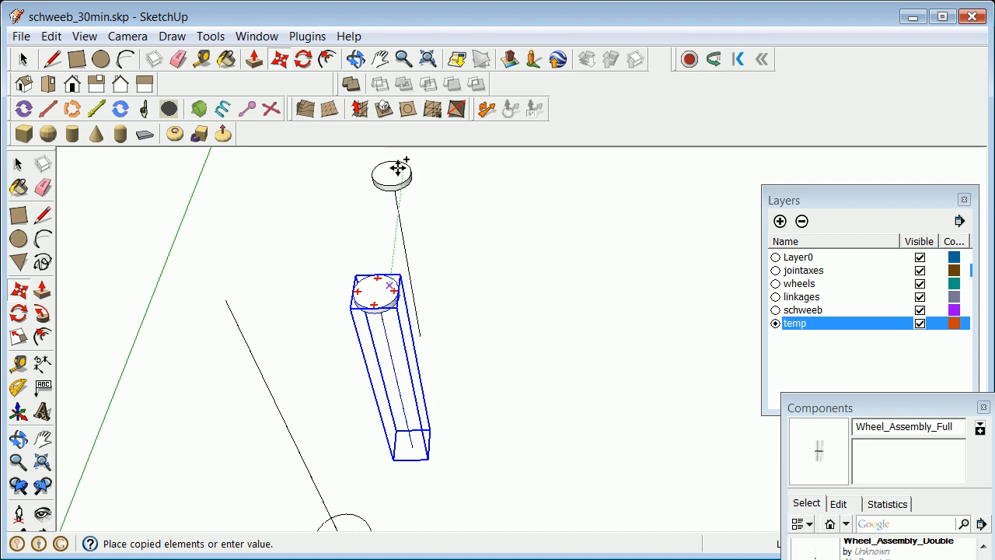
click(406, 171)
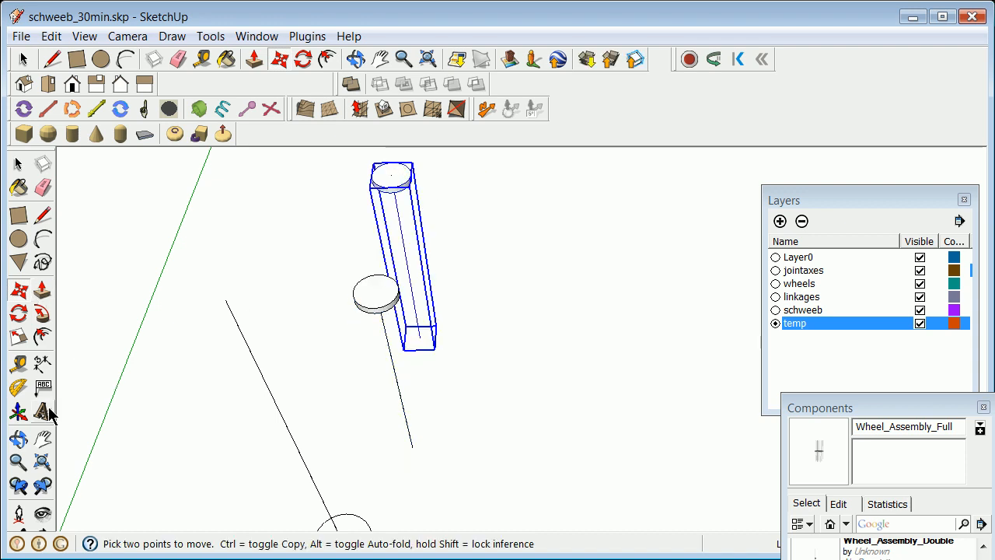
Examine the separated wheel components from a lower angle and compare them with the full wheel rows
click(19, 440)
drag(435, 373, 462, 277)
drag(409, 322, 357, 358)
key(space)
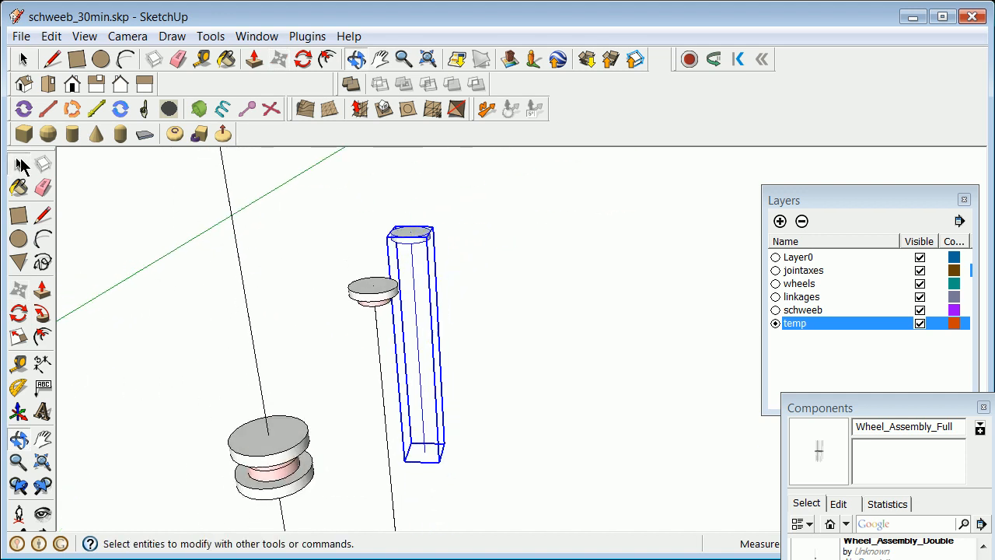
key(Delete)
scroll(375, 325, down, 4)
scroll(375, 325, down, 3)
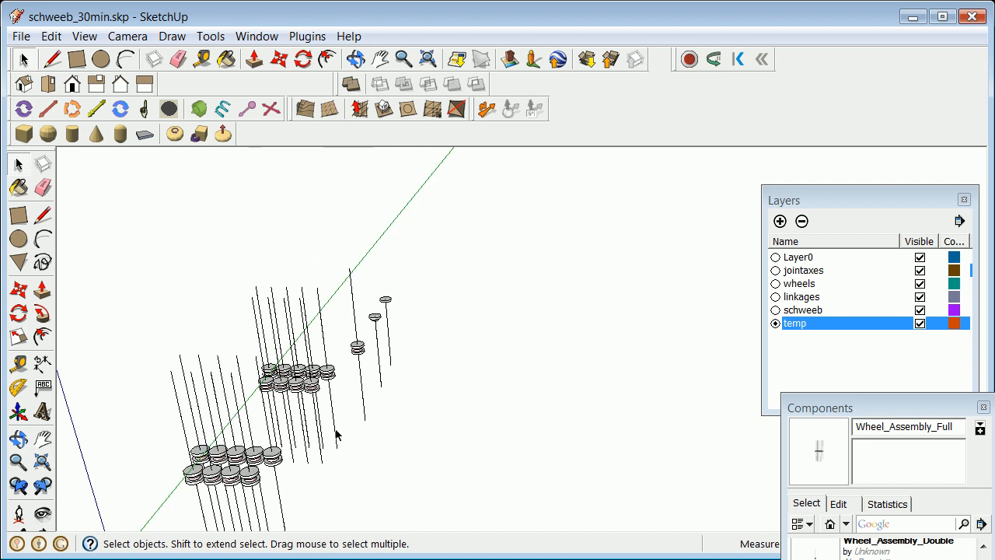
scroll(396, 342, up, 5)
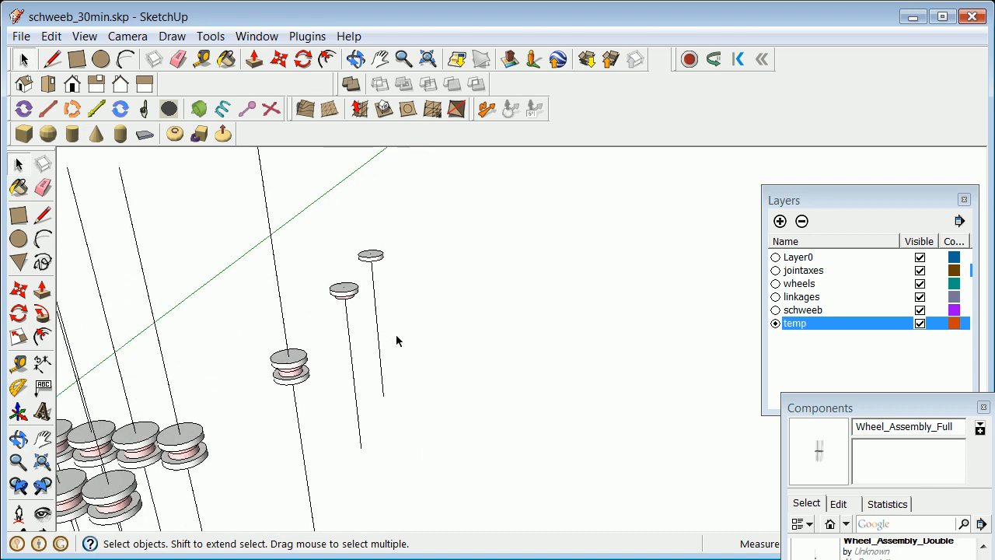
scroll(303, 366, down, 3)
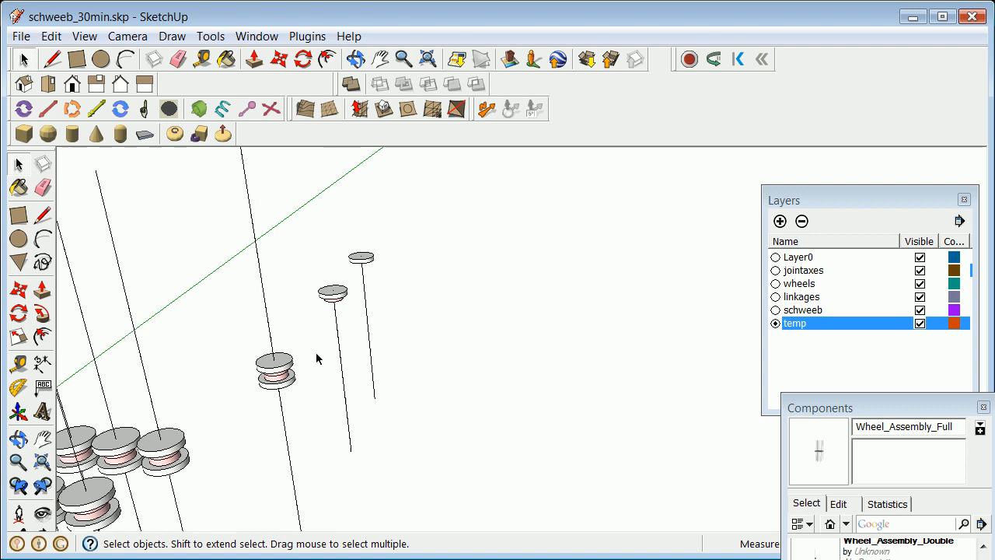
scroll(155, 426, down, 3)
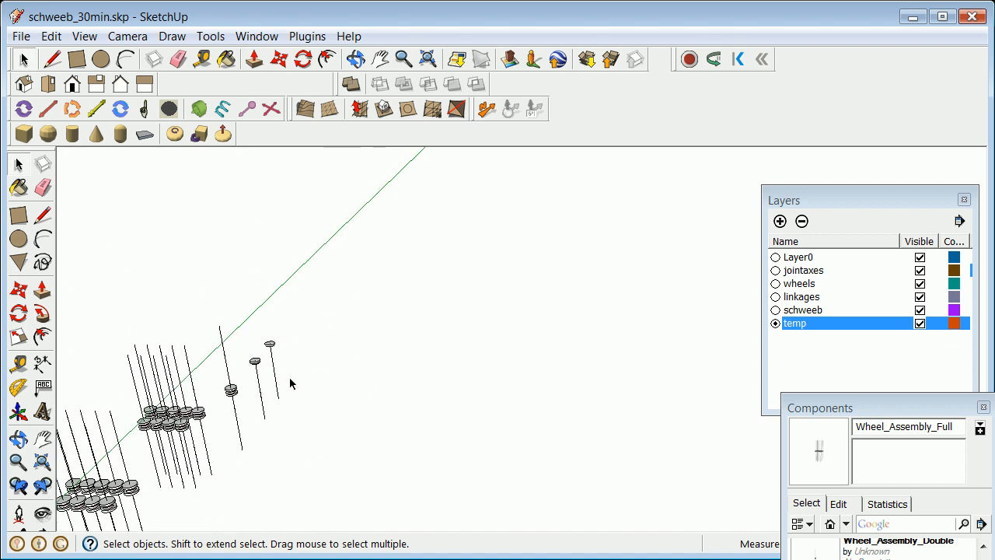
Close the Components window to clear the view of the wheel breakdown
drag(876, 401, 696, 277)
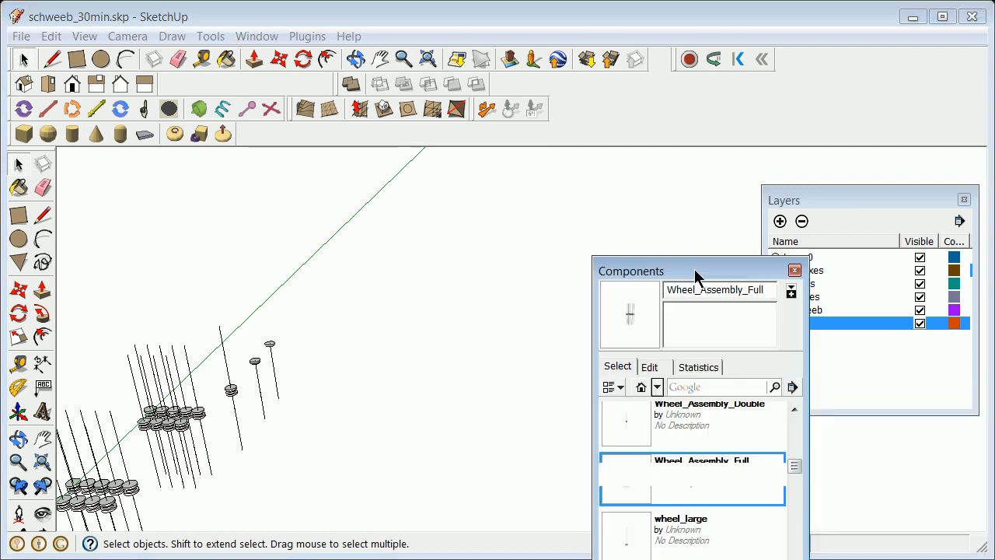
click(795, 271)
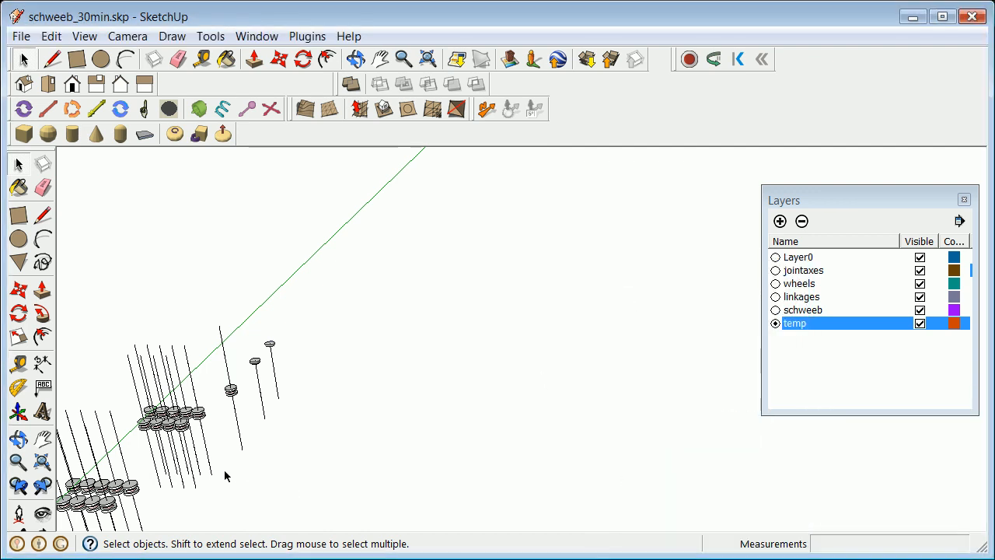
scroll(228, 478, down, 5)
scroll(243, 456, up, 6)
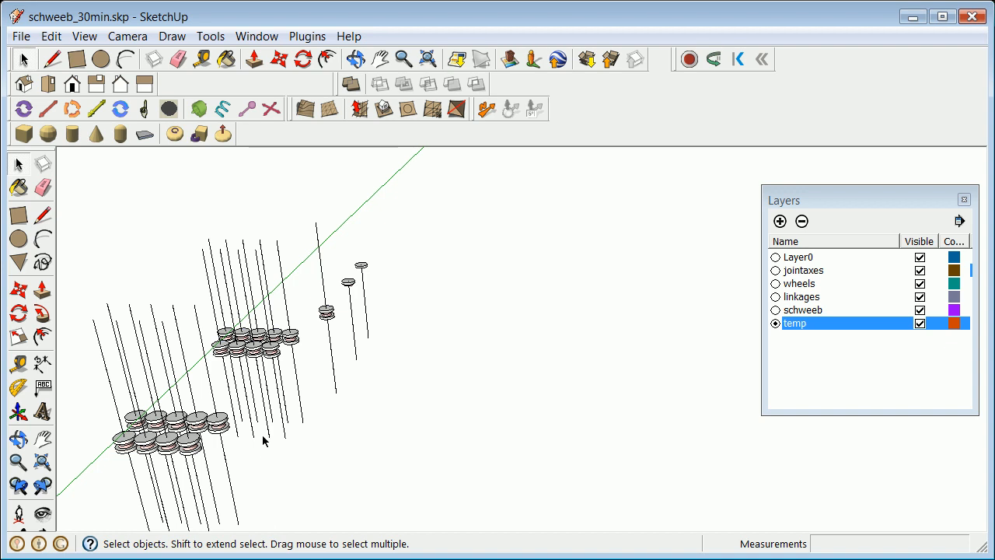
Copy the small pink disc component, with its axis line, about 413 mm along the red axis from the single-wheel half
scroll(409, 278, up, 3)
click(274, 262)
scroll(282, 262, up, 5)
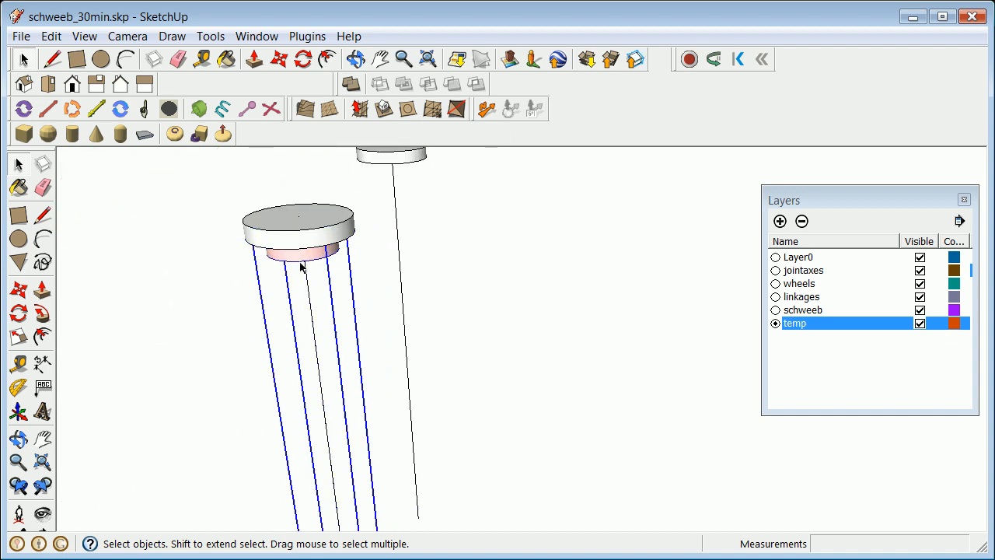
click(18, 289)
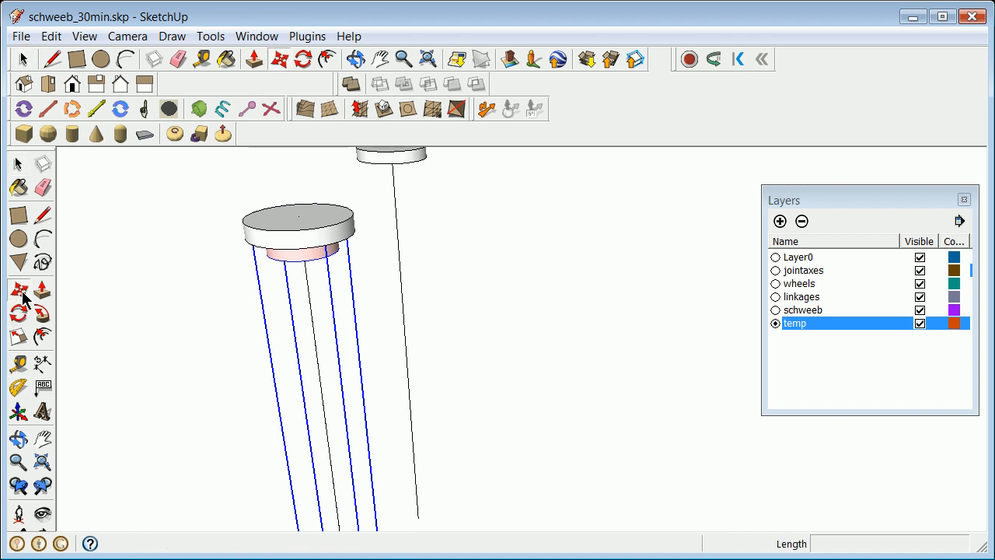
click(329, 249)
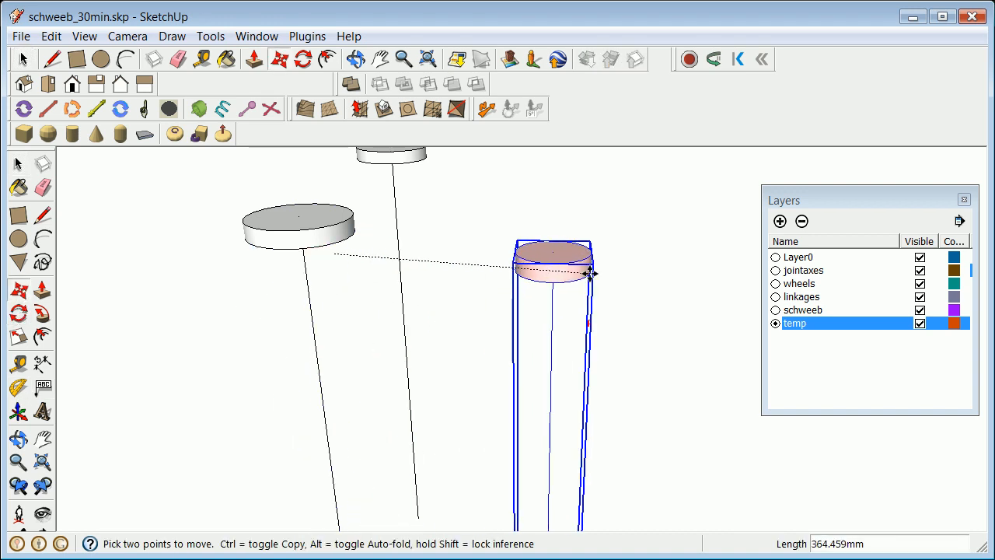
key(ctrl)
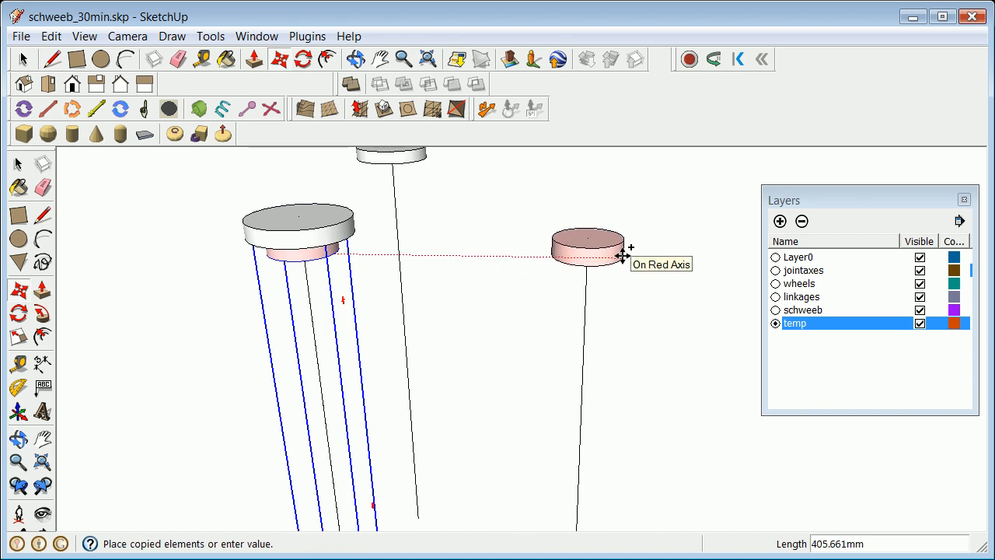
click(628, 254)
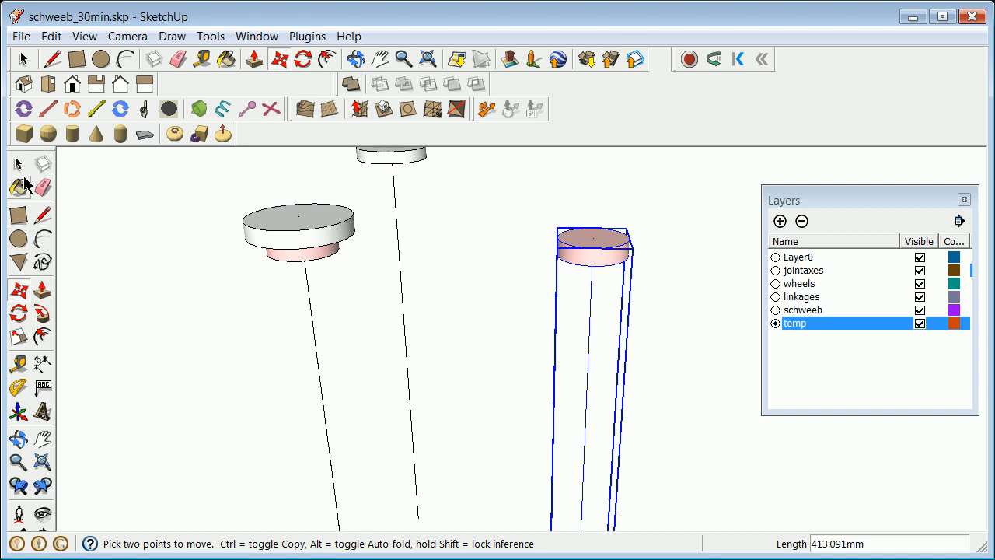
click(19, 164)
scroll(505, 235, down, 5)
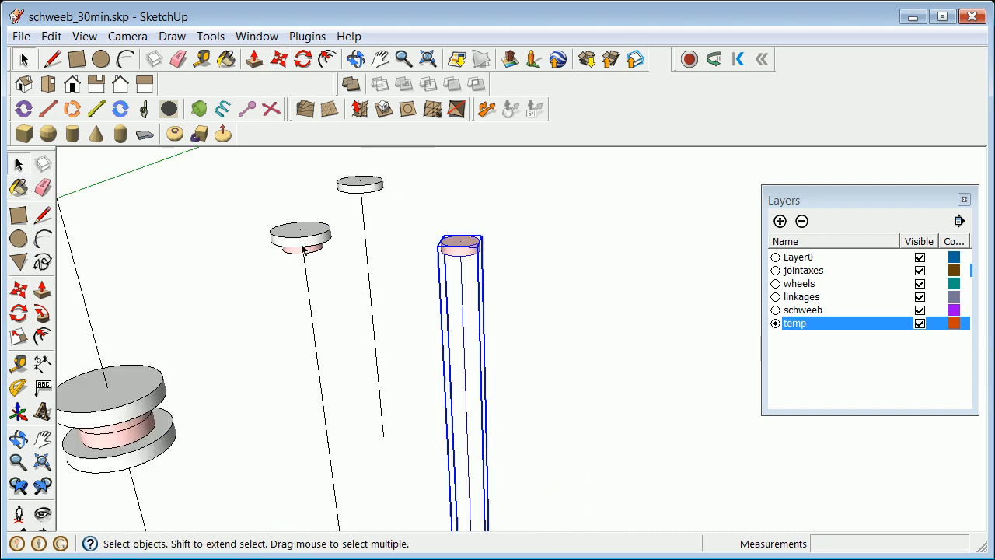
click(506, 235)
Examine the separated large disc and pink disc beside the double wheel and the wheel rows
click(18, 439)
drag(240, 392, 275, 363)
scroll(330, 353, down, 5)
scroll(360, 365, up, 4)
scroll(360, 365, down, 3)
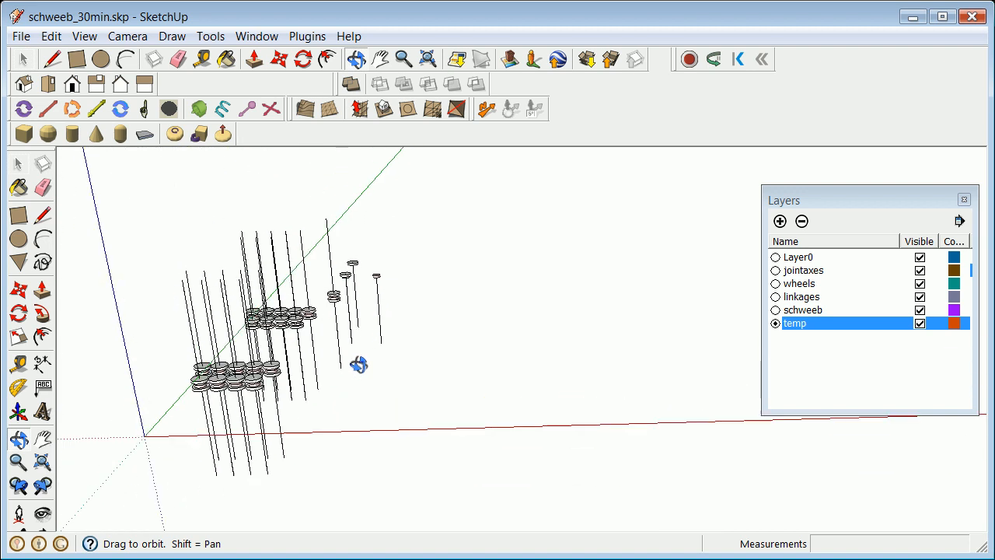
drag(331, 380, 303, 362)
scroll(396, 306, up, 3)
scroll(375, 311, up, 5)
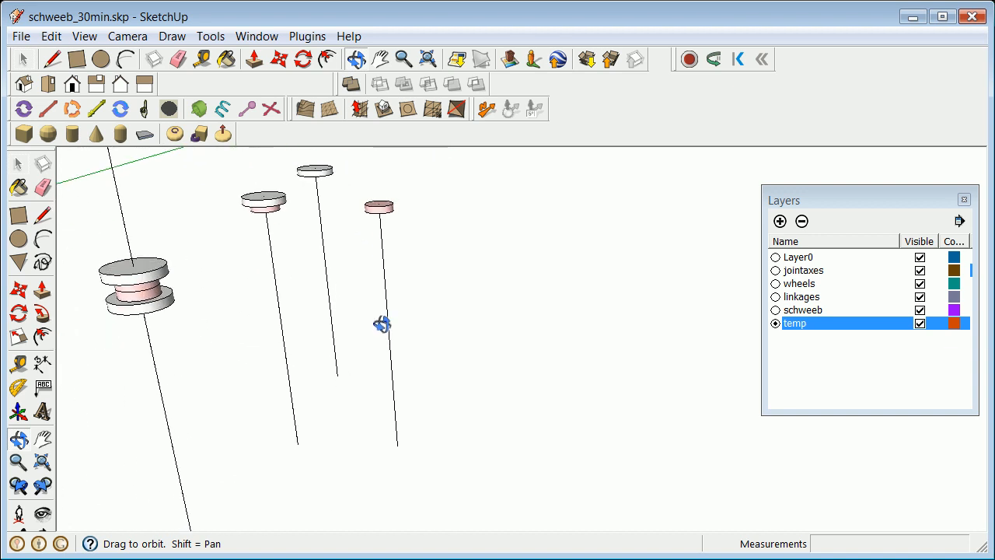
drag(374, 263, 347, 303)
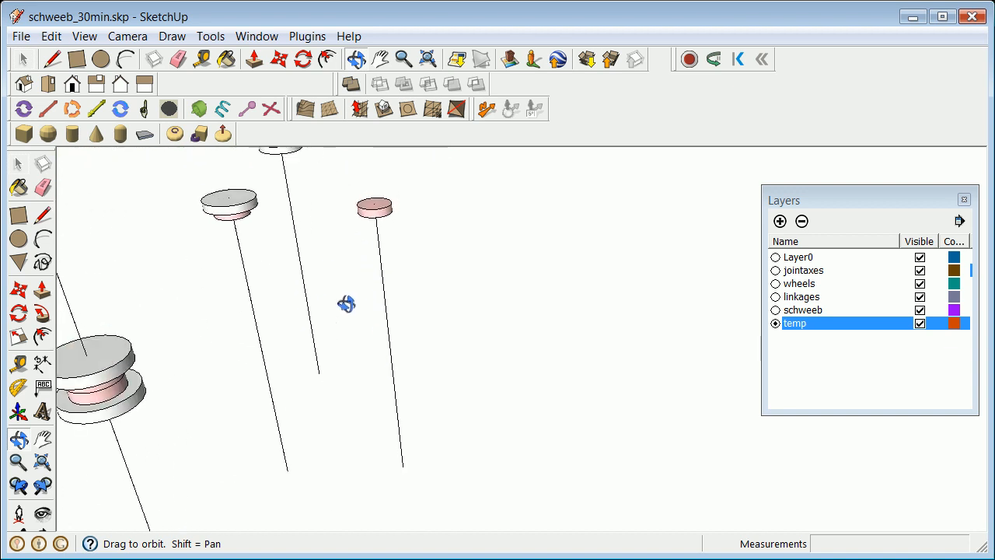
Open the separated pink disc component for editing and select its disc and axis line
click(23, 59)
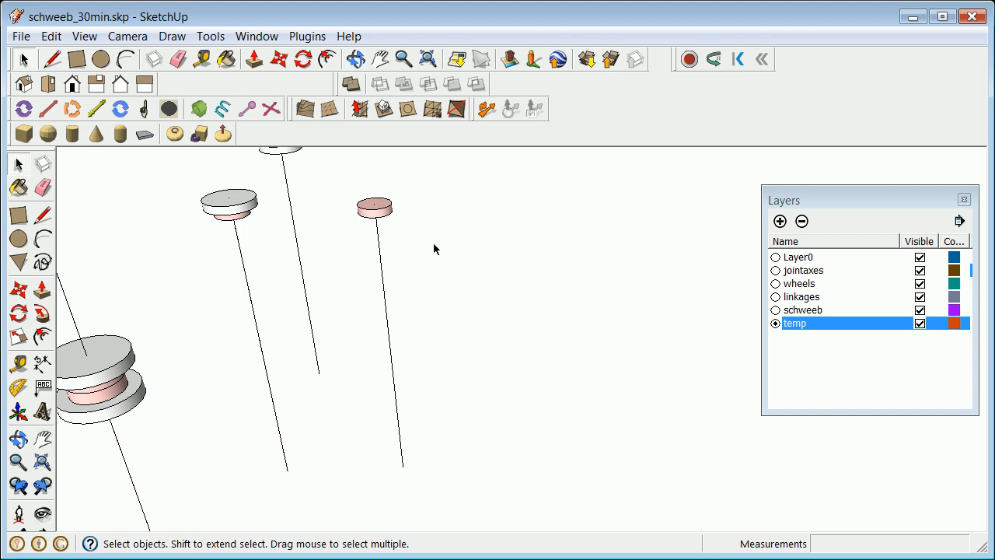
click(383, 218)
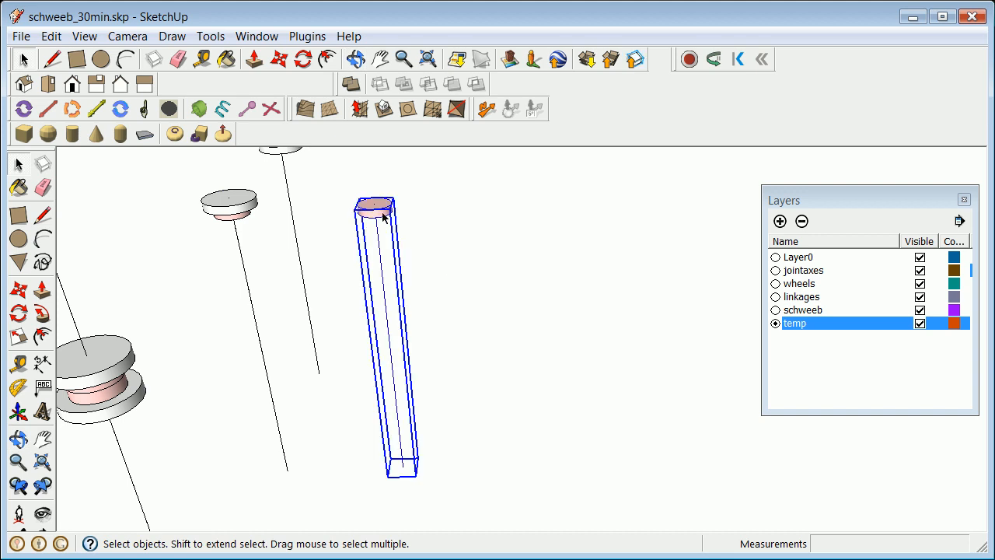
double_click(383, 217)
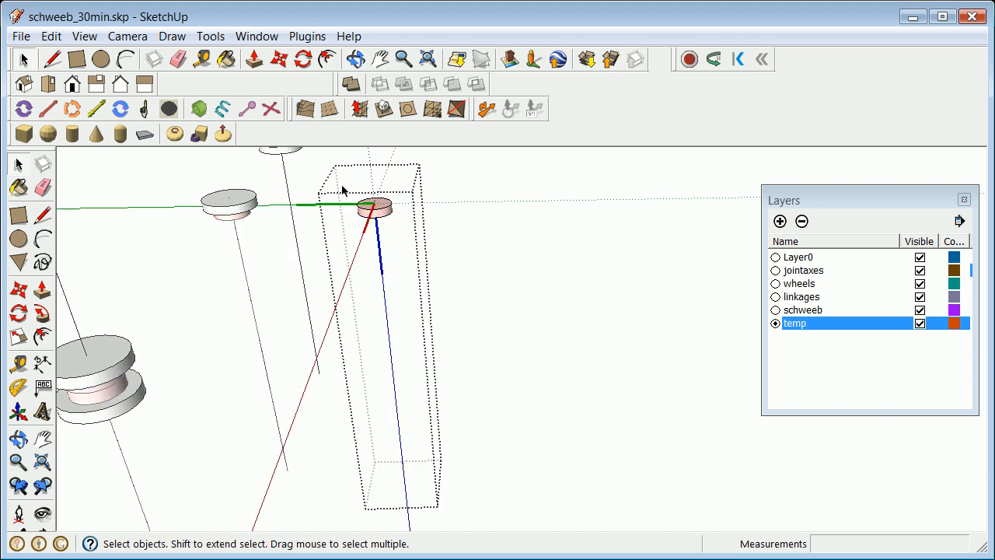
click(372, 216)
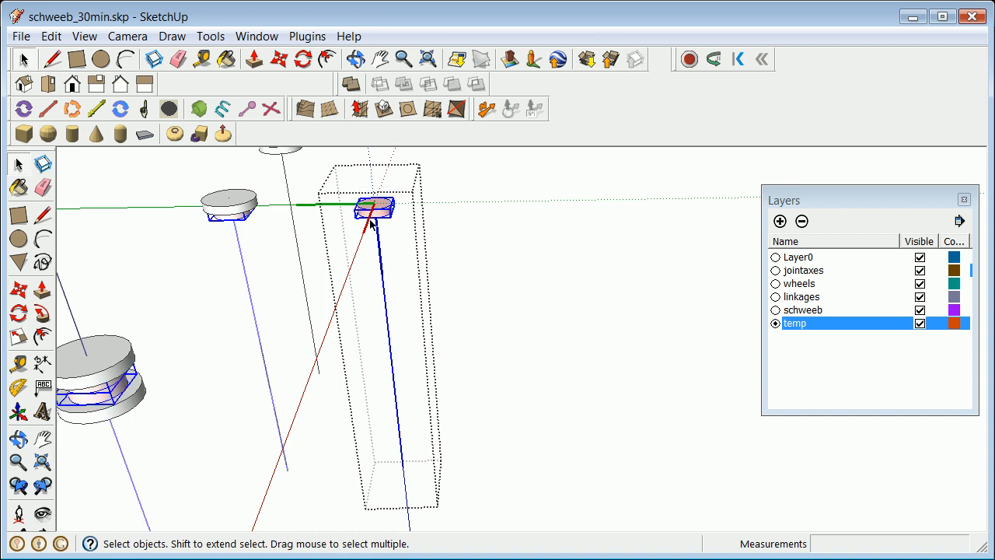
click(369, 268)
Show the entity info of the pink disc group inside the open component
drag(397, 217, 381, 218)
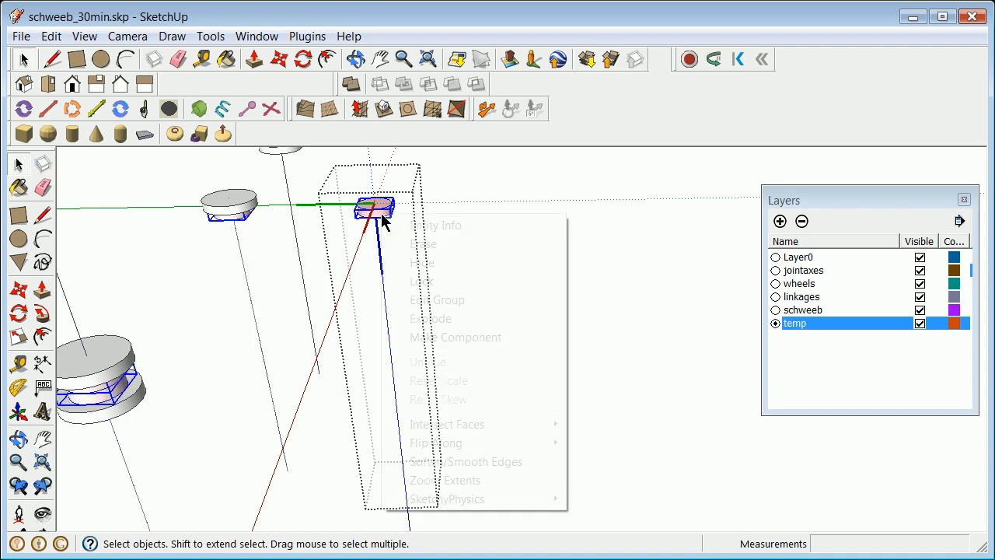
right_click(381, 217)
click(432, 225)
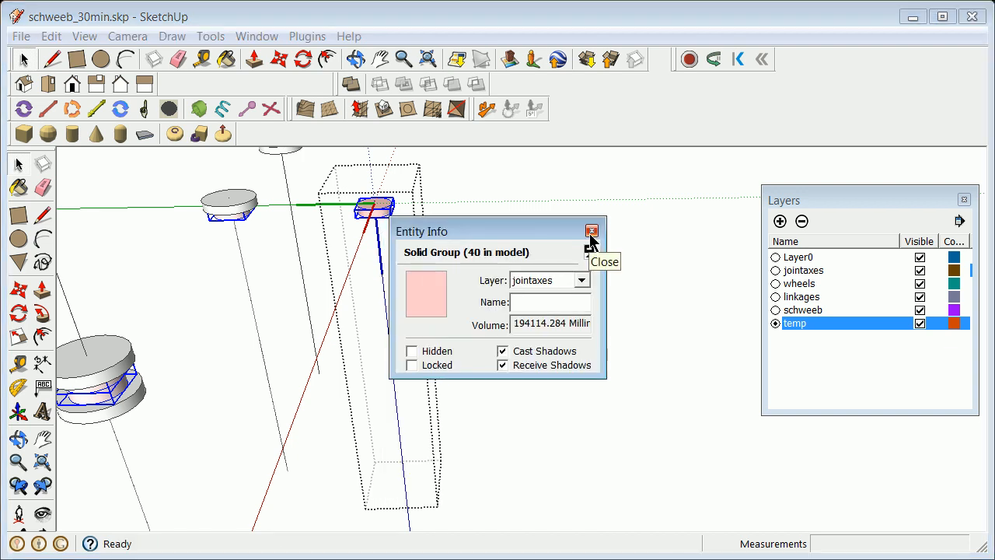
click(473, 192)
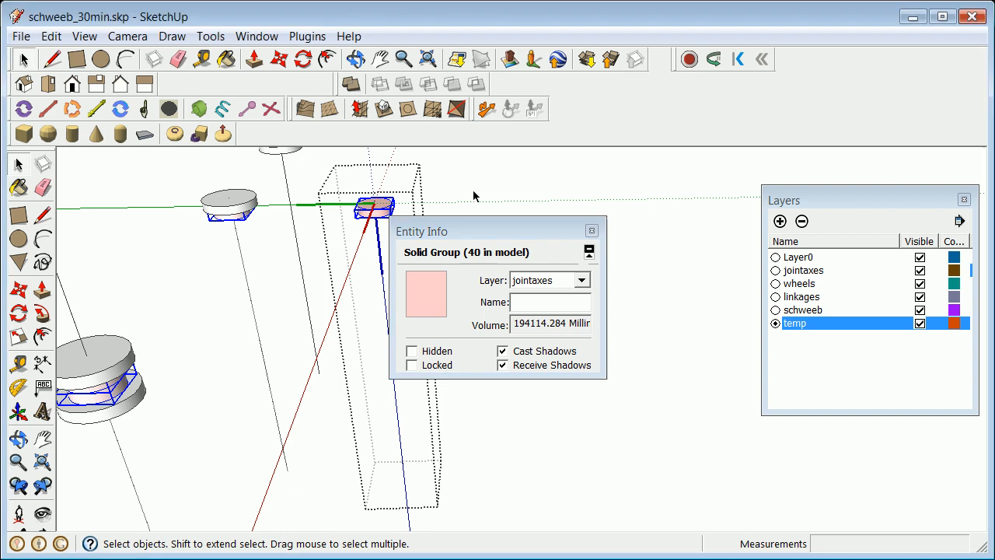
Check the layer of the pink disc and its axis line together, and of the disc group alone
double_click(373, 216)
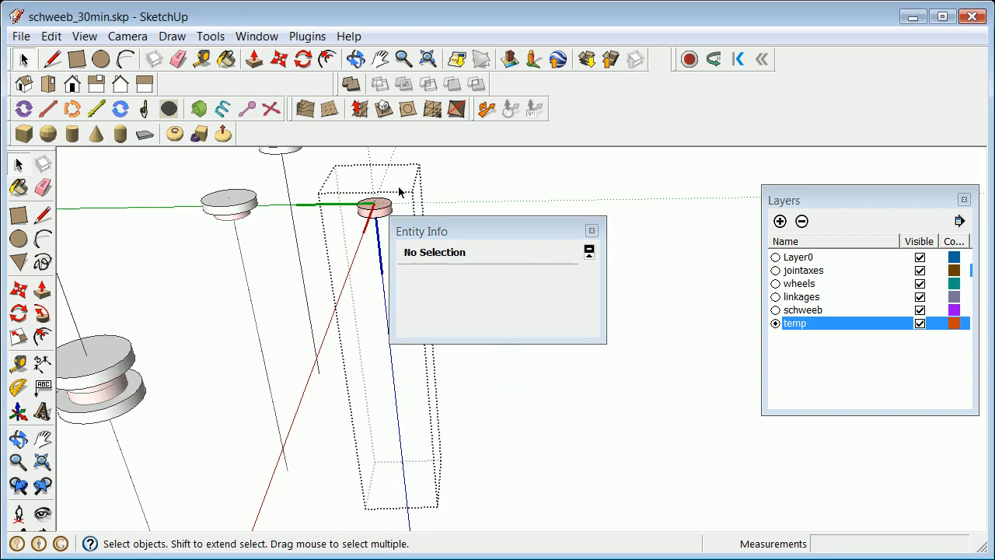
drag(357, 223, 352, 227)
scroll(366, 263, up, 1)
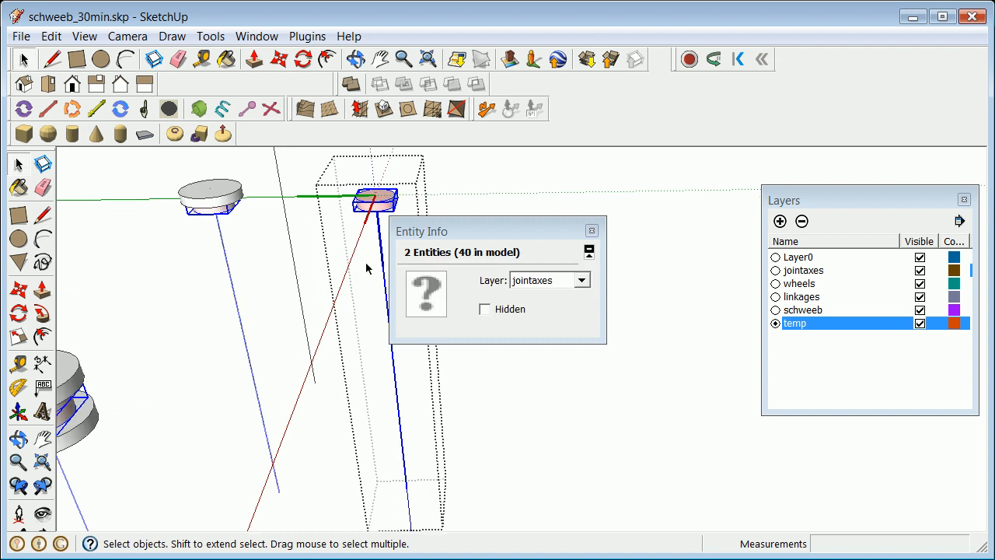
click(335, 218)
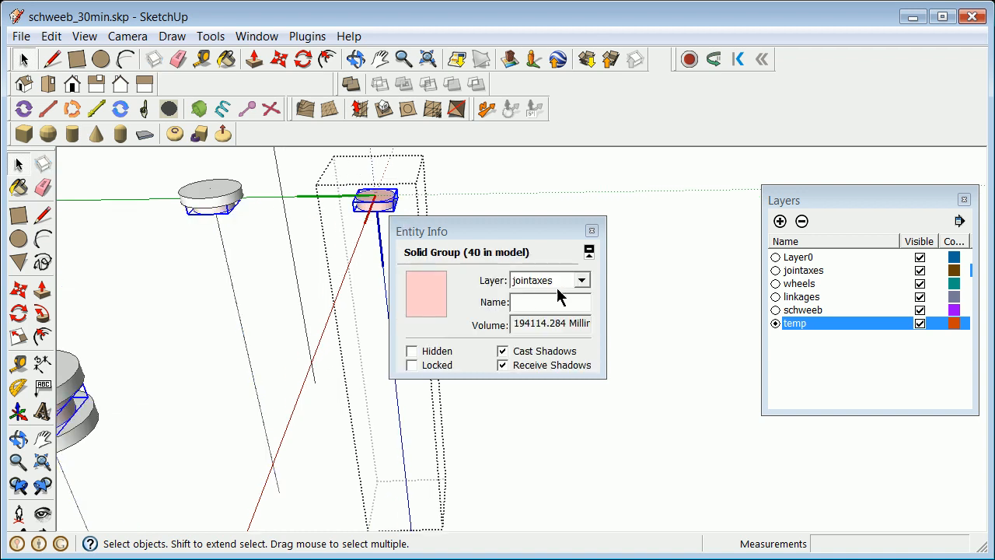
Assign the pink disc group to the wheels layer and close its entity info
click(581, 282)
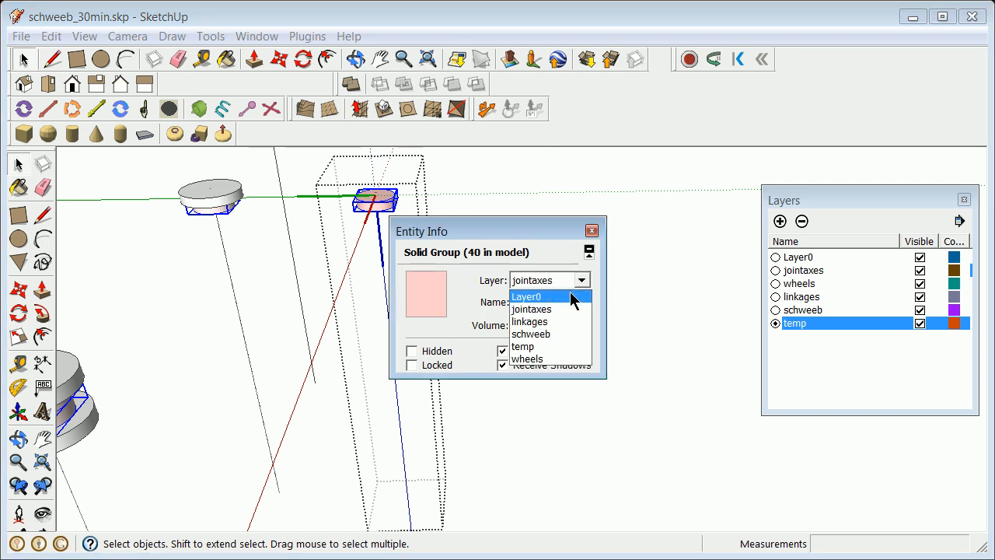
click(553, 359)
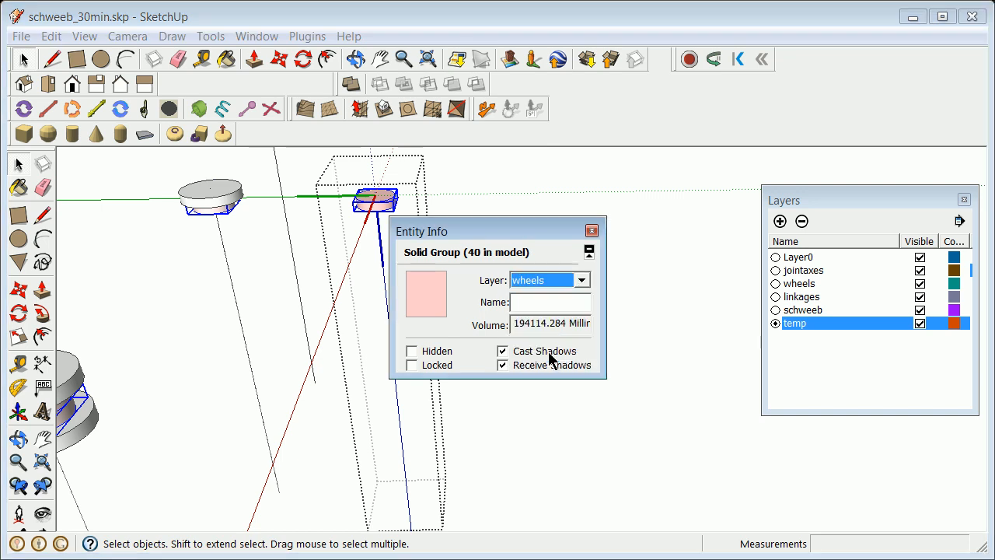
click(453, 196)
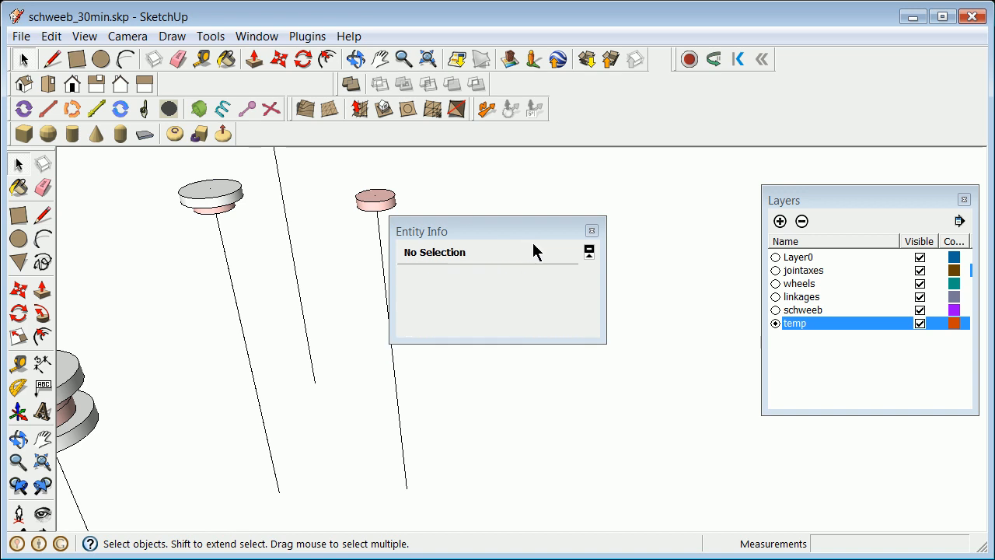
click(591, 231)
Open the separated large grey disc component for editing and show the entity info of its disc group
scroll(275, 253, down, 5)
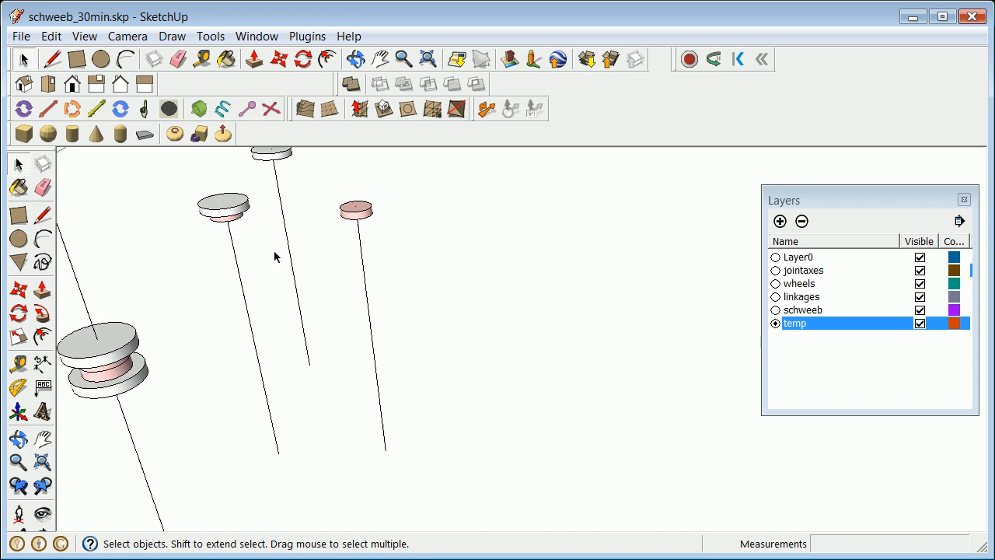
scroll(276, 195, up, 5)
click(274, 218)
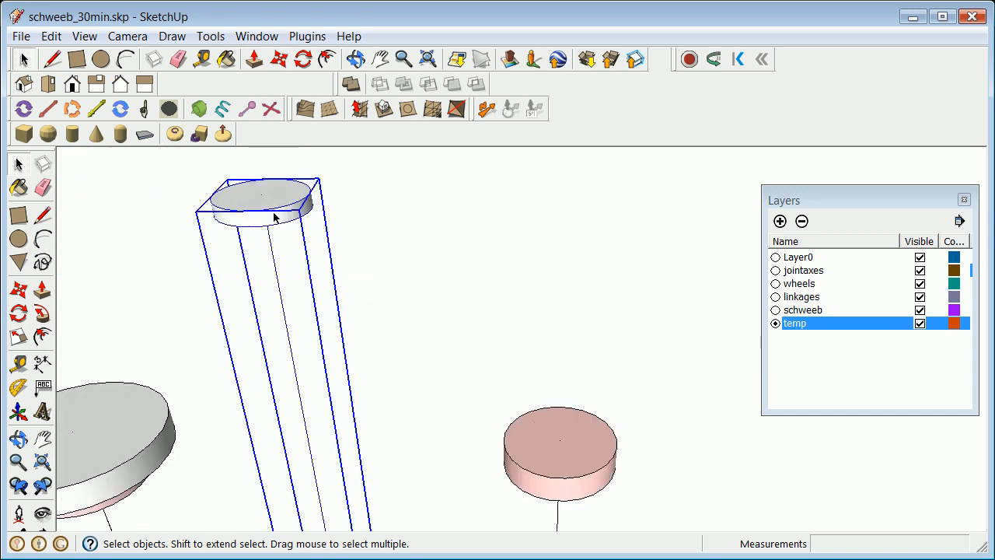
double_click(274, 218)
drag(163, 162, 321, 237)
right_click(277, 220)
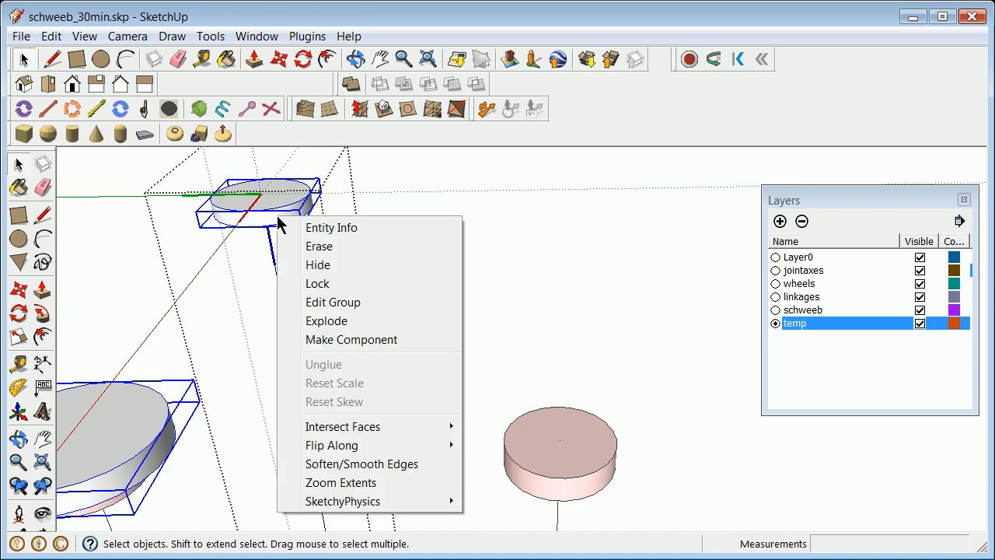
click(325, 227)
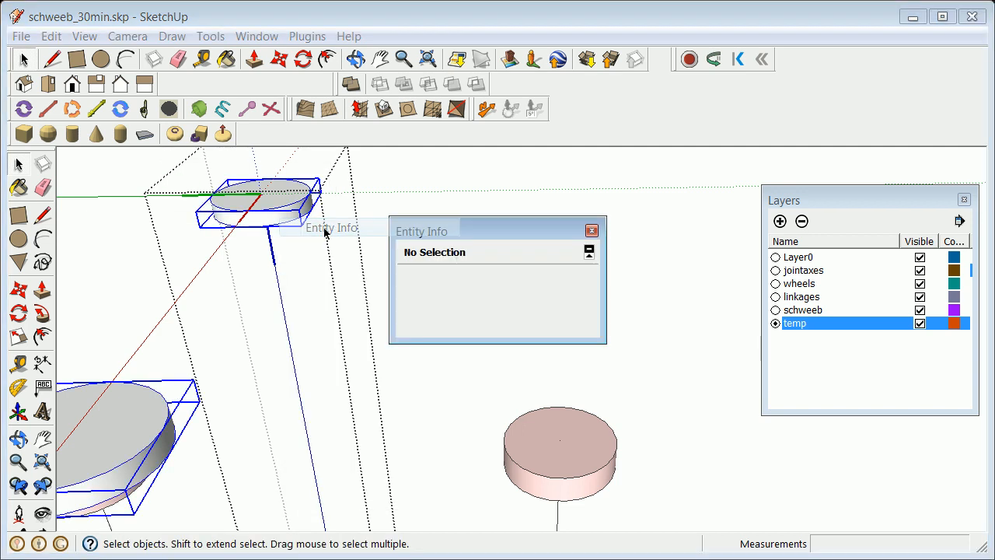
click(591, 232)
click(581, 274)
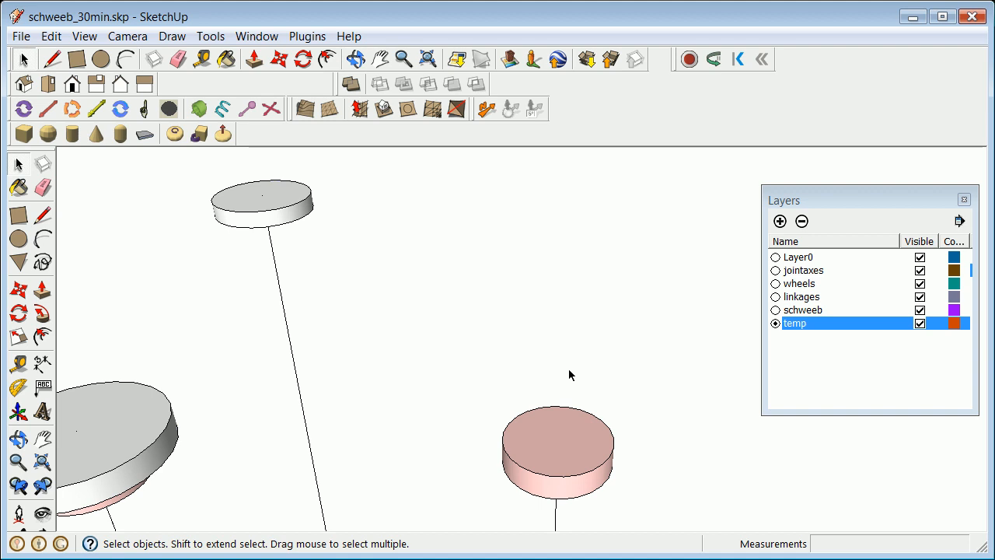
Switch the jointaxes layer's visibility off and on to check the axis lines of the separated discs
click(919, 270)
click(920, 271)
click(919, 271)
click(920, 270)
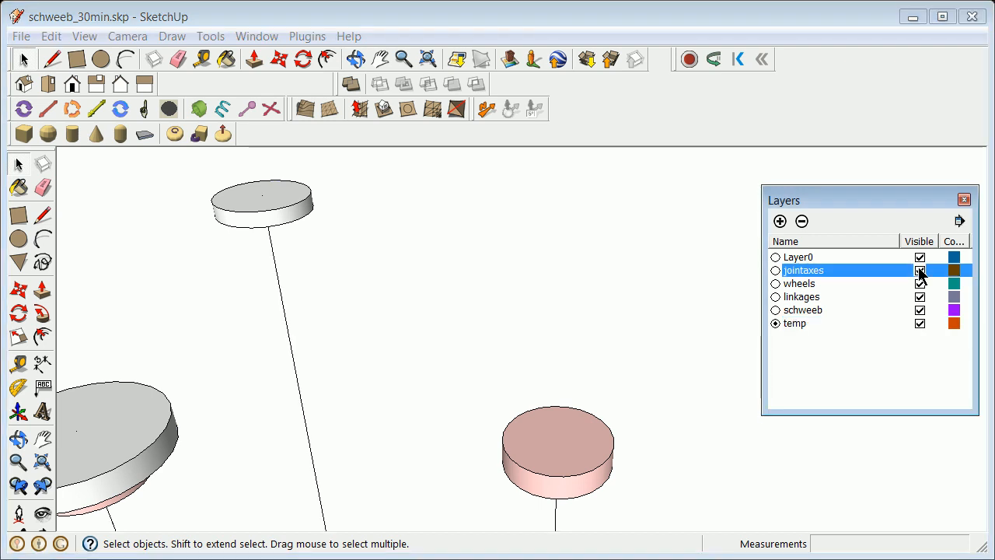
Toggle the jointaxes layer's visibility repeatedly with all wheel rows in view, leaving the layer hidden
click(18, 461)
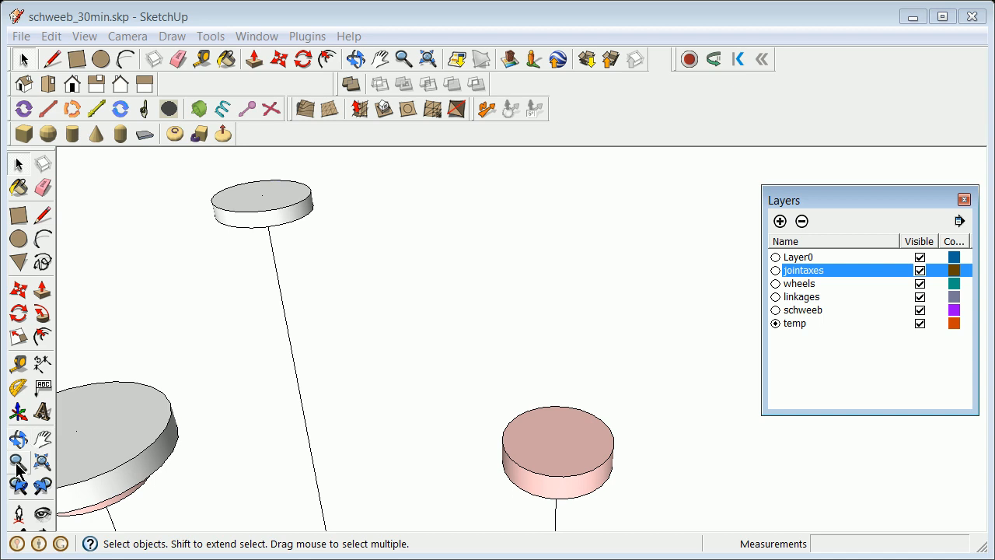
drag(419, 310, 439, 434)
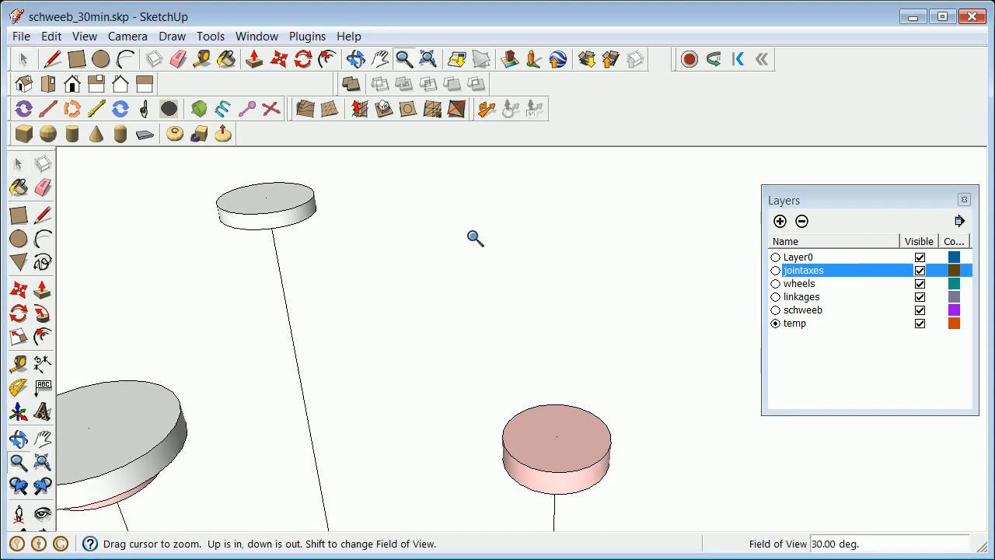
drag(469, 245, 229, 488)
click(42, 486)
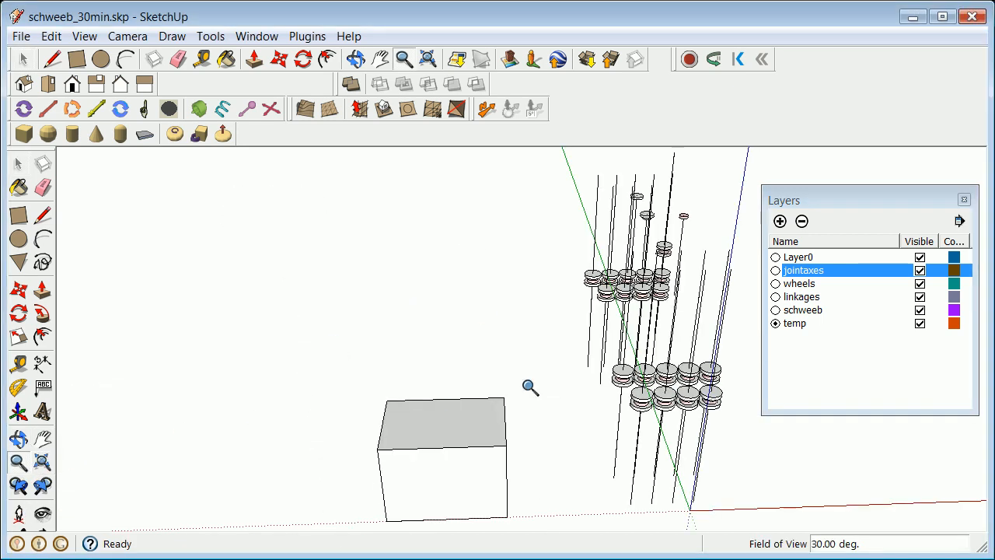
click(919, 271)
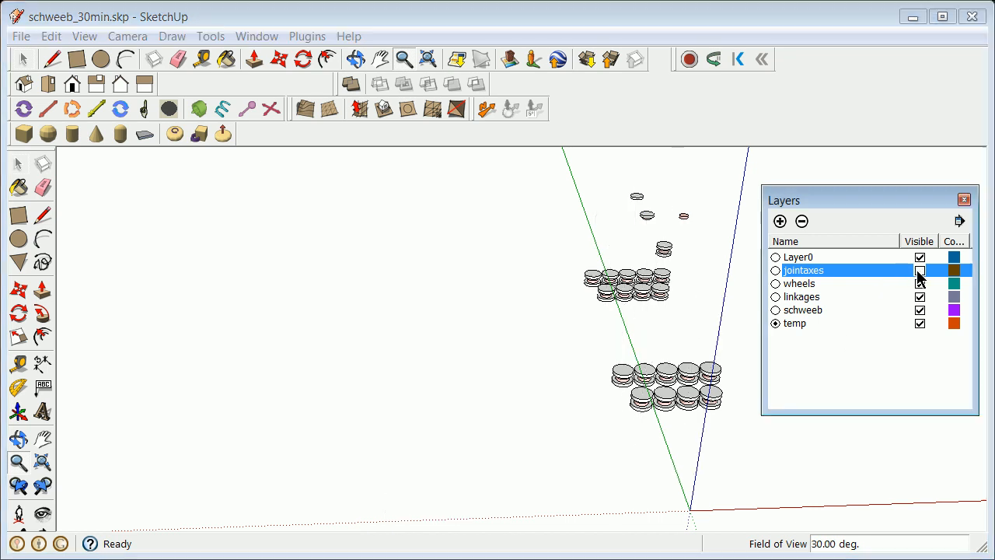
click(918, 271)
click(918, 272)
click(919, 271)
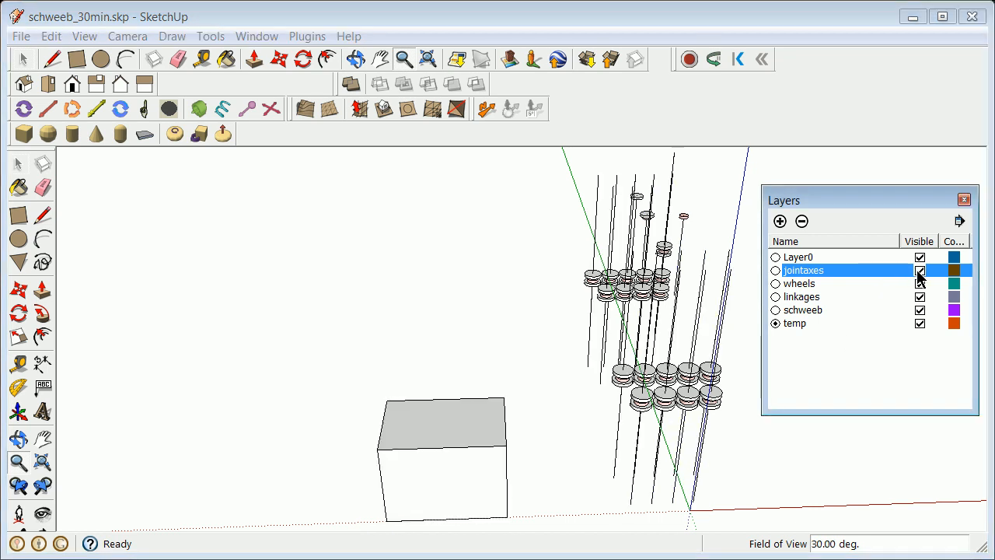
click(919, 272)
click(919, 271)
click(919, 271)
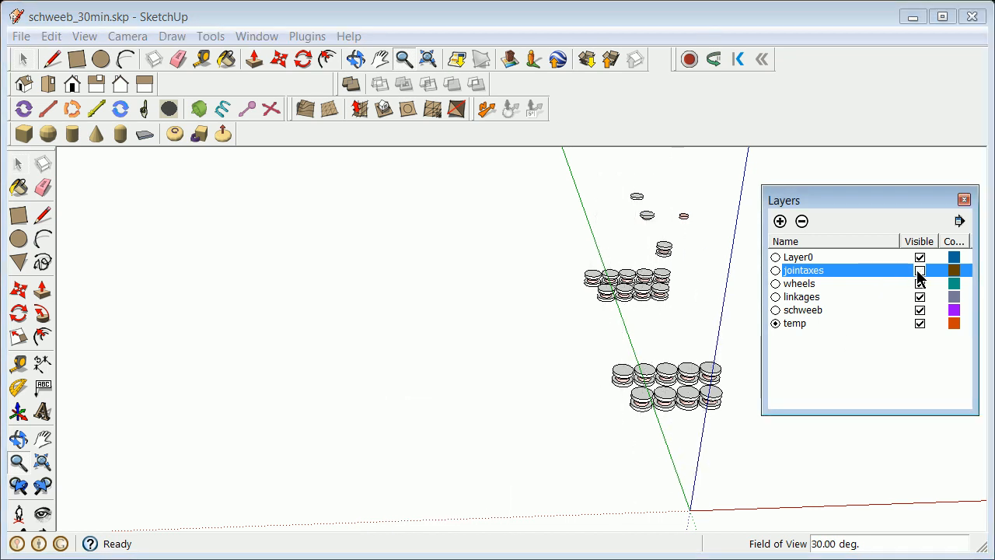
click(918, 271)
click(919, 272)
click(919, 272)
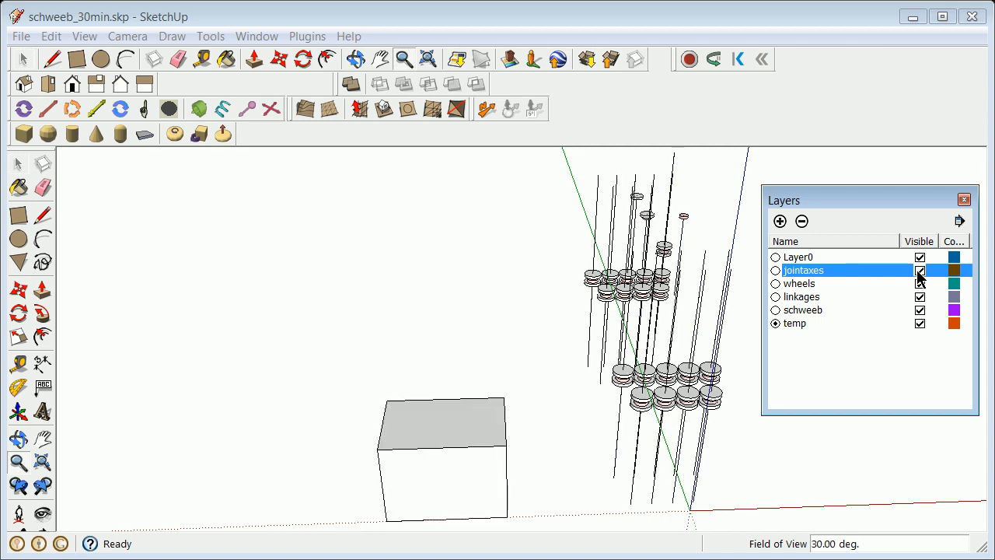
click(919, 271)
click(919, 271)
click(919, 272)
click(919, 271)
click(919, 271)
click(919, 271)
click(919, 272)
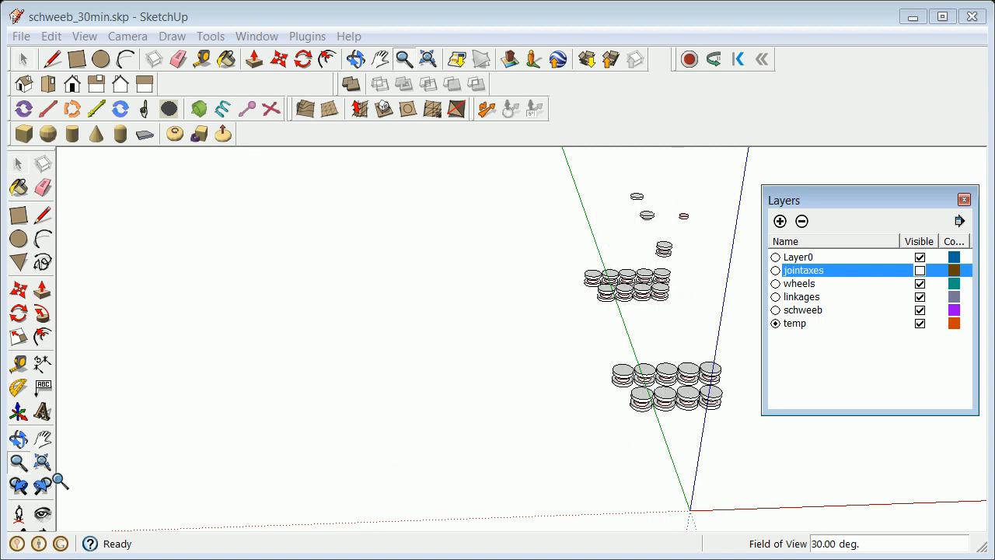
Add a new layer named text_labels
click(18, 439)
drag(704, 399, 586, 414)
scroll(470, 350, down, 5)
drag(507, 424, 575, 398)
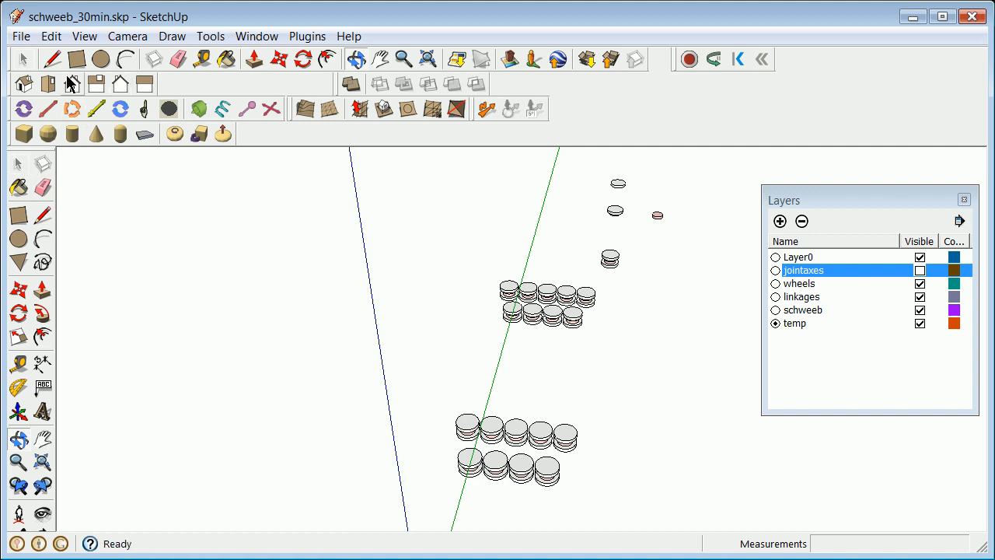
drag(631, 474, 628, 460)
scroll(629, 458, down, 3)
scroll(629, 459, up, 4)
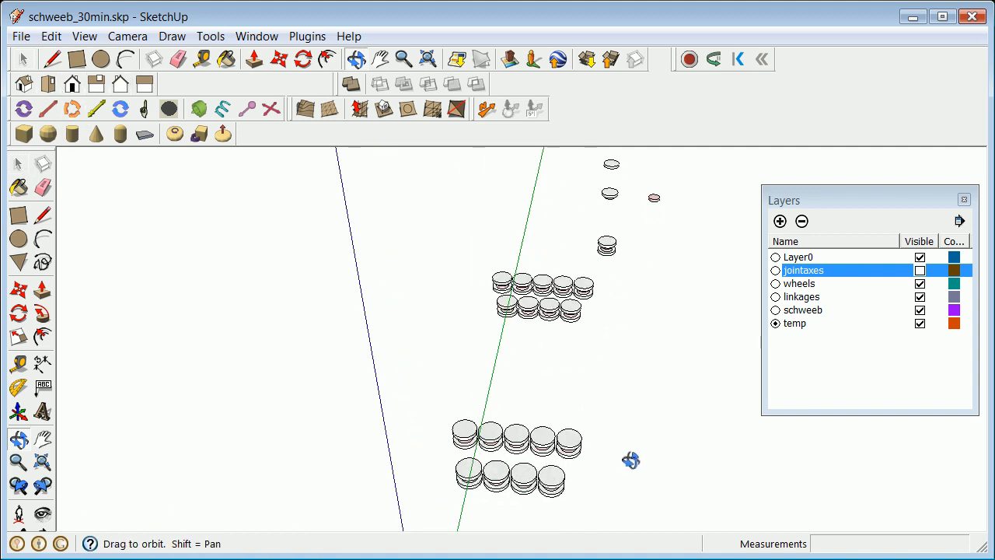
click(780, 221)
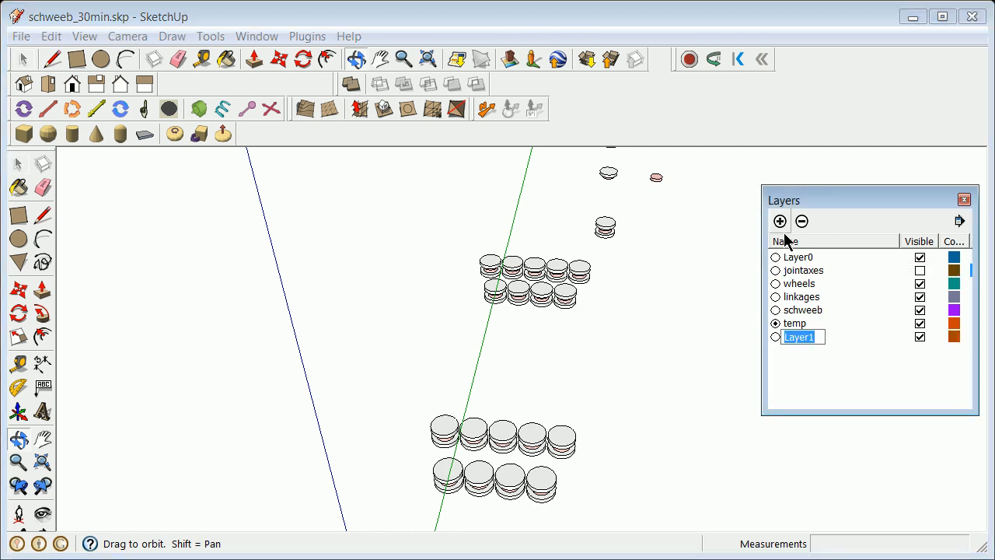
text(text_labels)
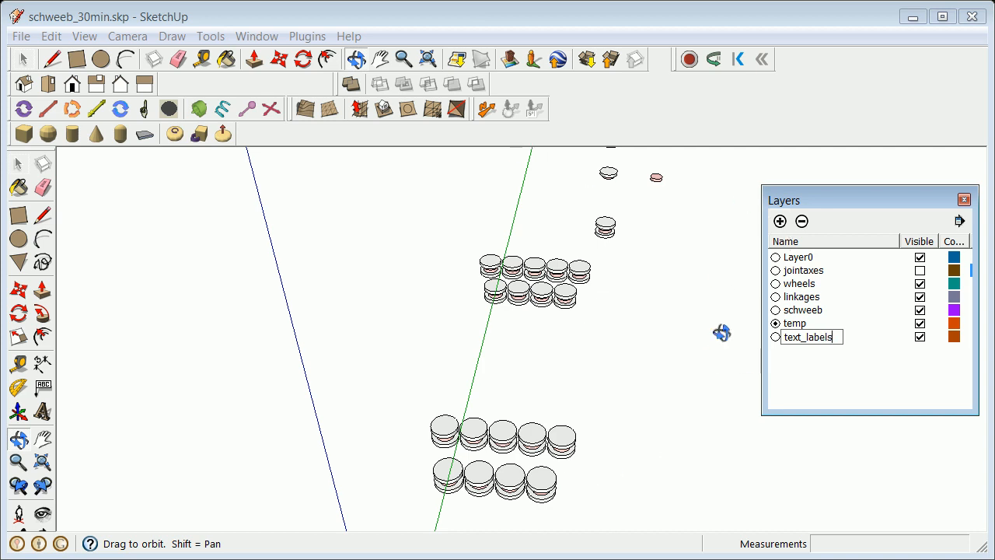
click(42, 386)
click(572, 432)
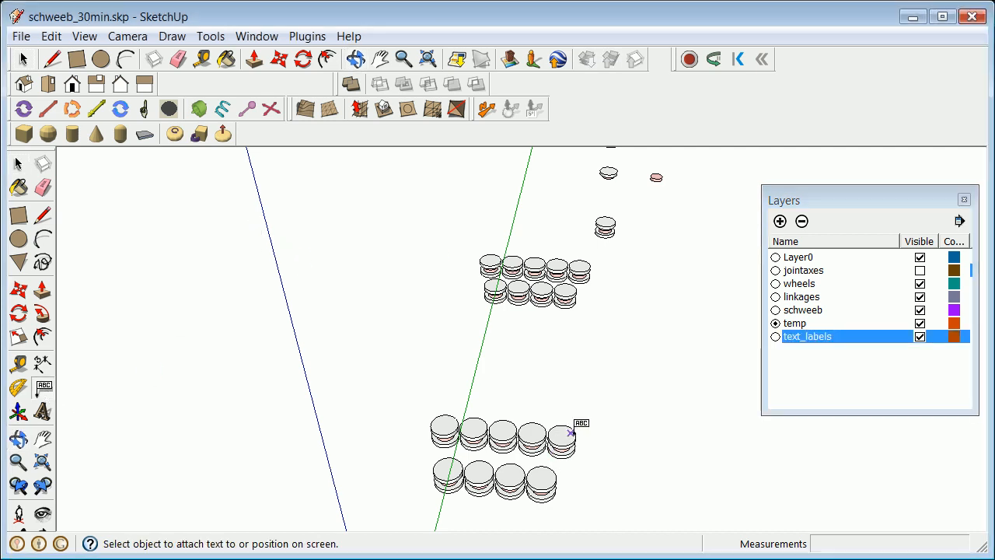
click(664, 400)
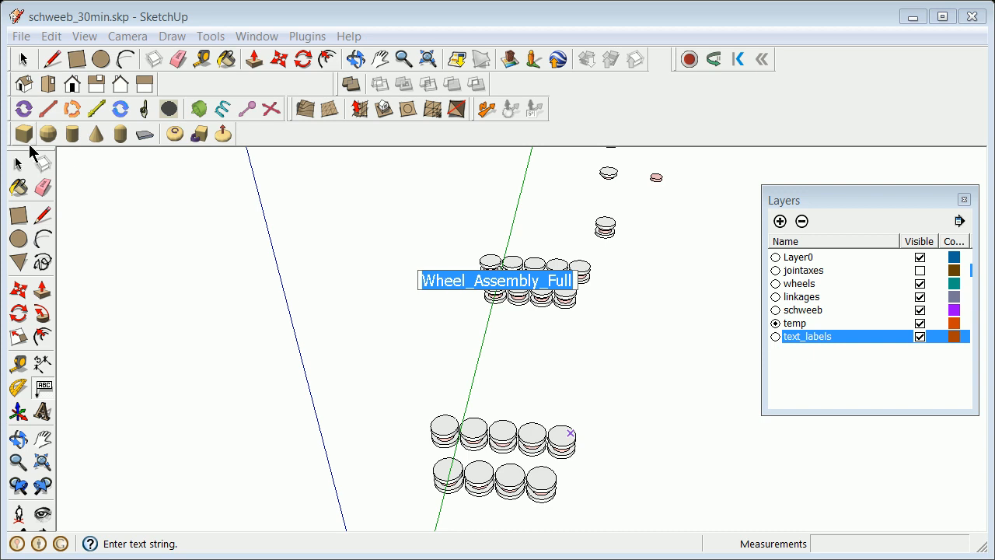
click(14, 155)
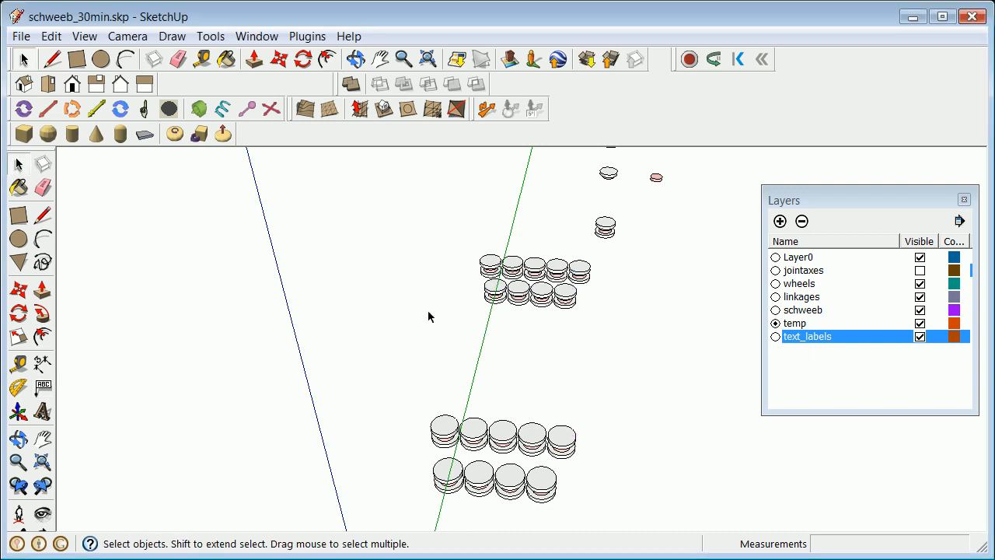
Attach a leader text label reading Wheel_Assembly_Full to the end wheel of the nearest pair of wheel rows
click(43, 386)
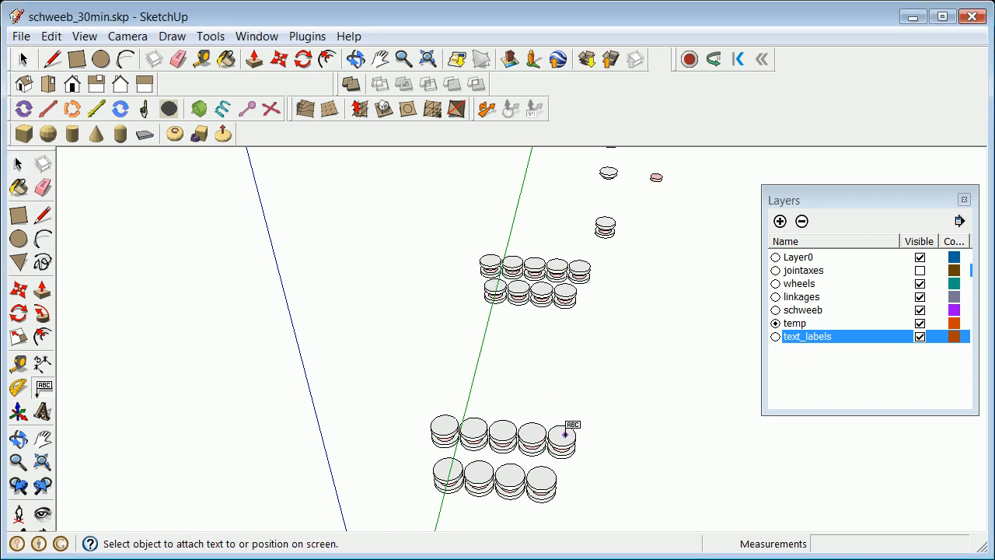
click(563, 432)
click(642, 422)
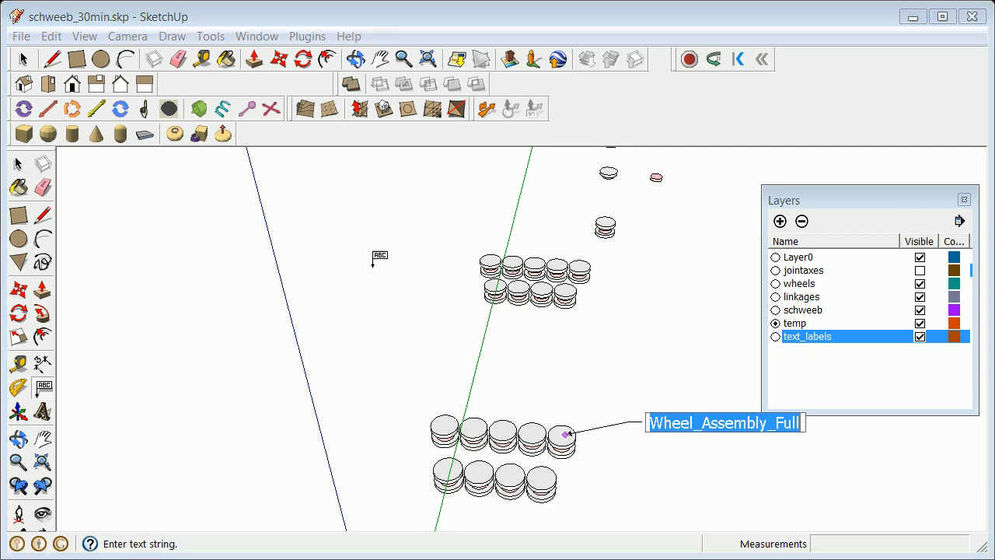
click(19, 164)
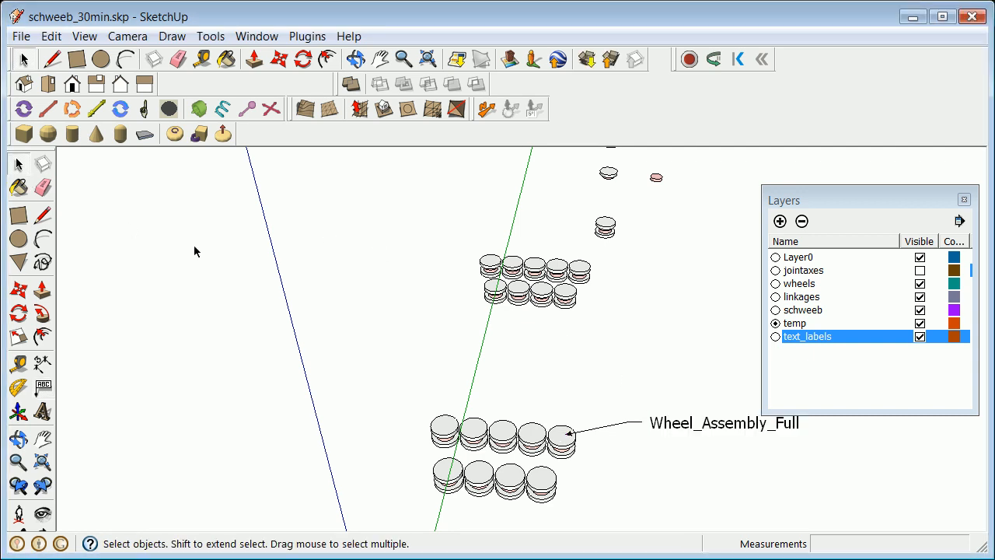
Attach a leader label reading Wheel_Assembly_Double to the end wheel of the farther row pair and move the Layers window clear of it
click(581, 284)
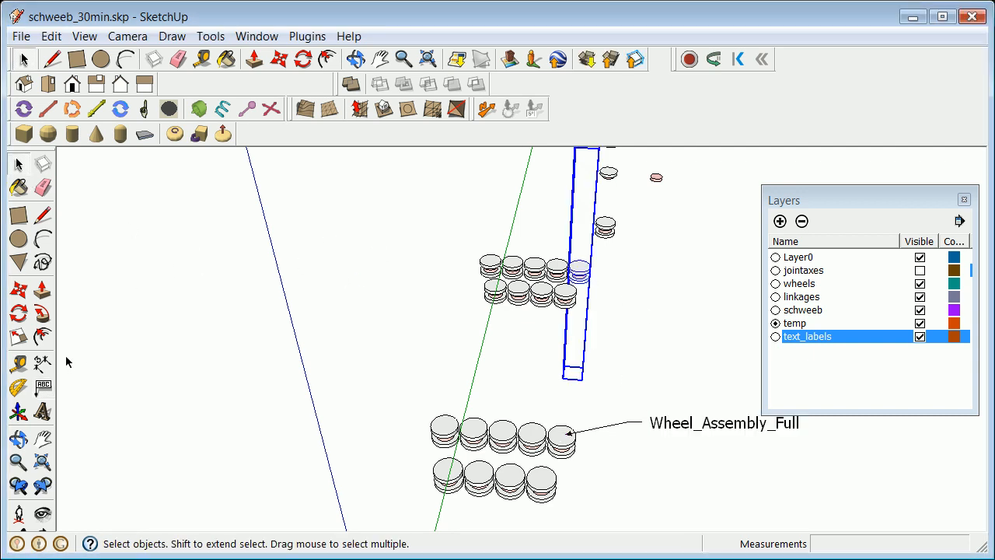
click(42, 389)
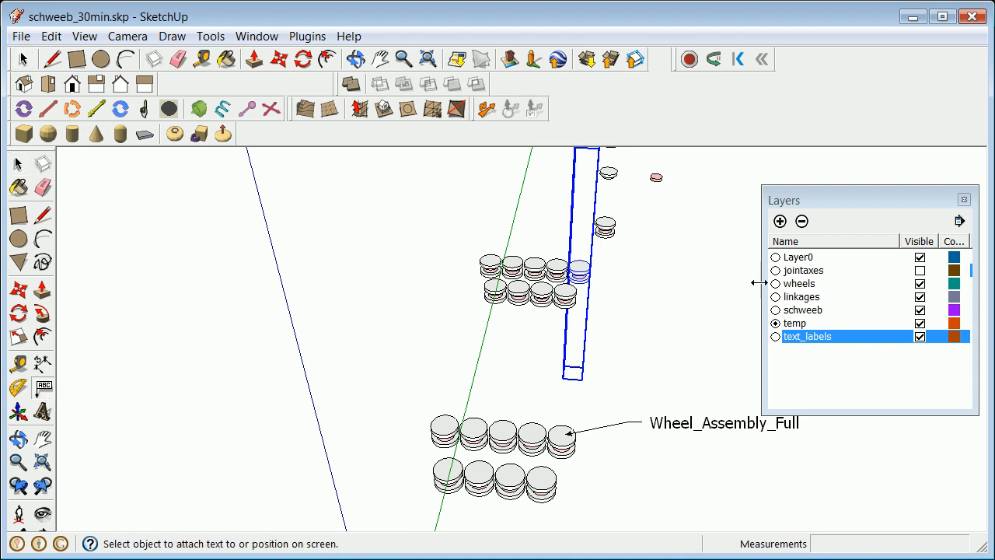
click(581, 265)
click(639, 282)
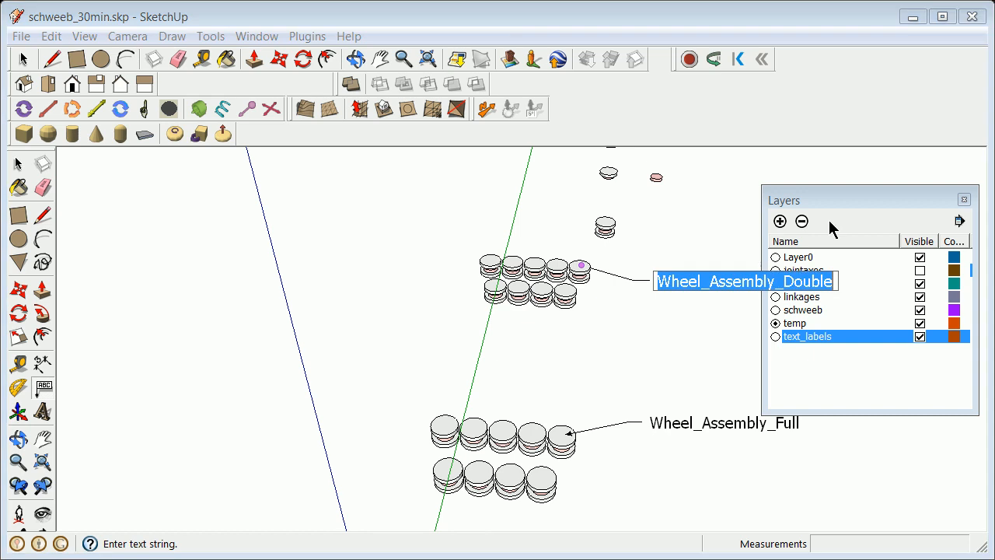
drag(869, 209, 883, 383)
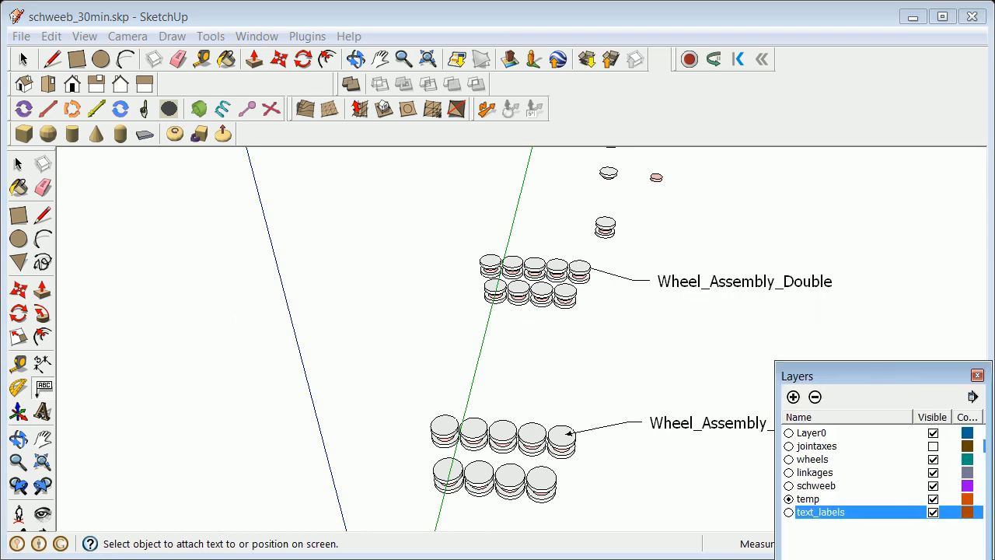
click(18, 163)
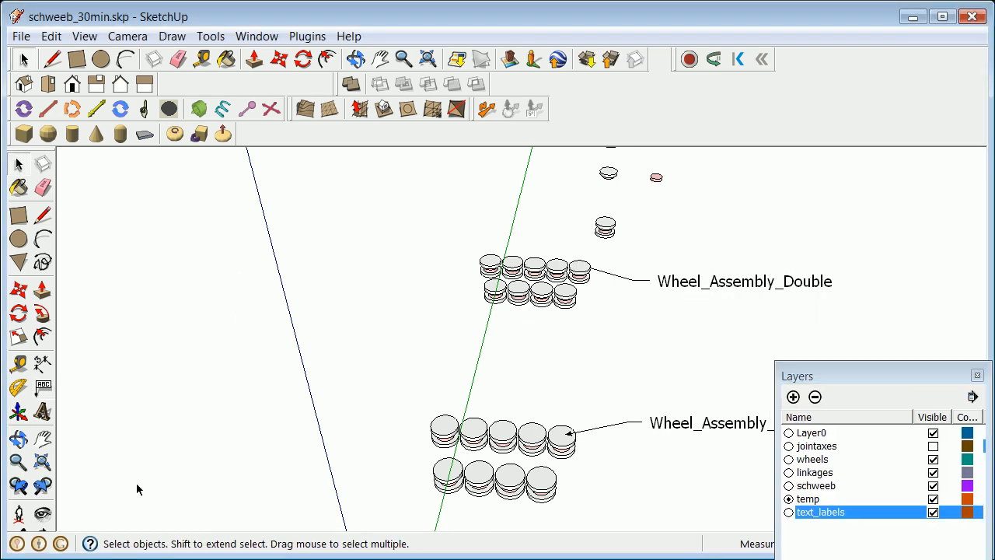
Attach a leader text label reading Wheel_Assembly to the single double wheel behind the rows
click(42, 387)
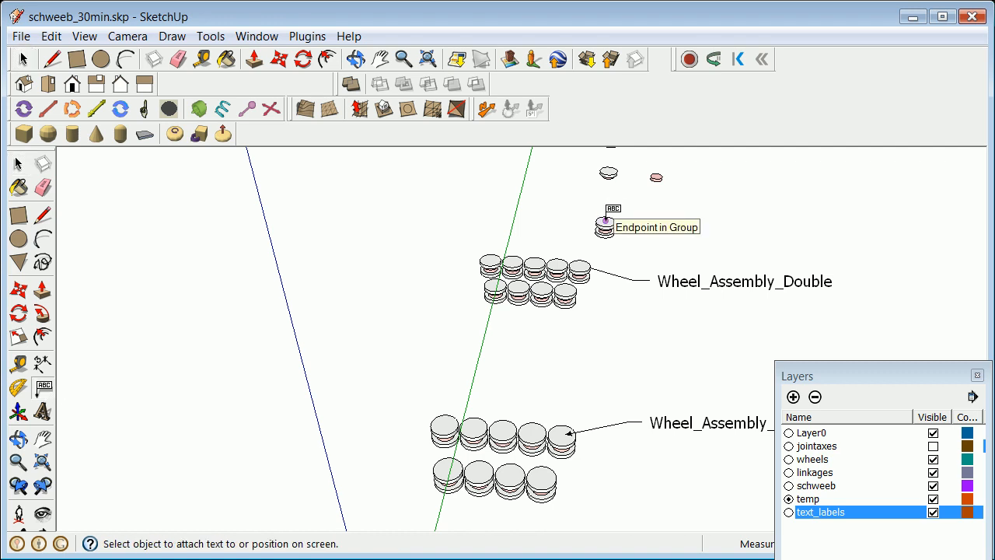
click(606, 221)
click(684, 219)
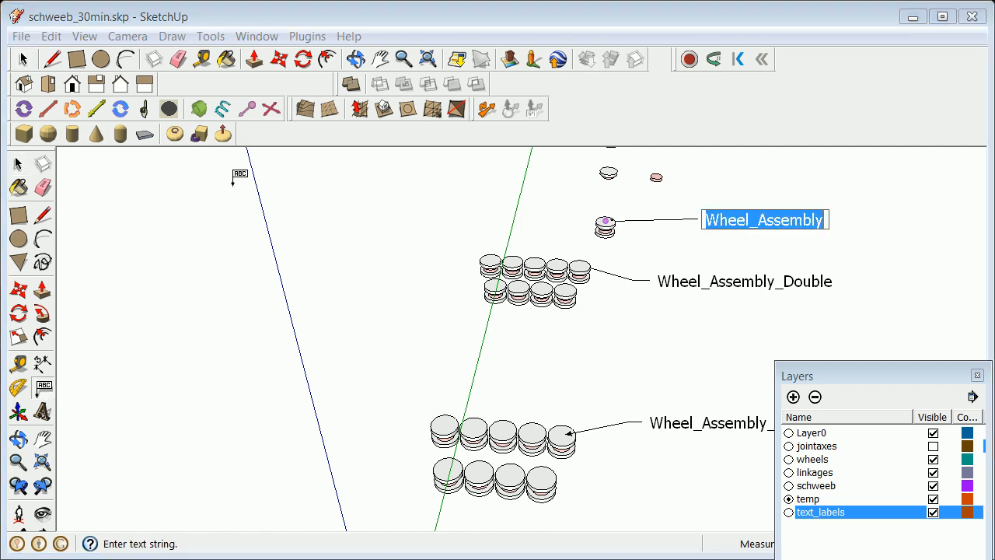
click(42, 440)
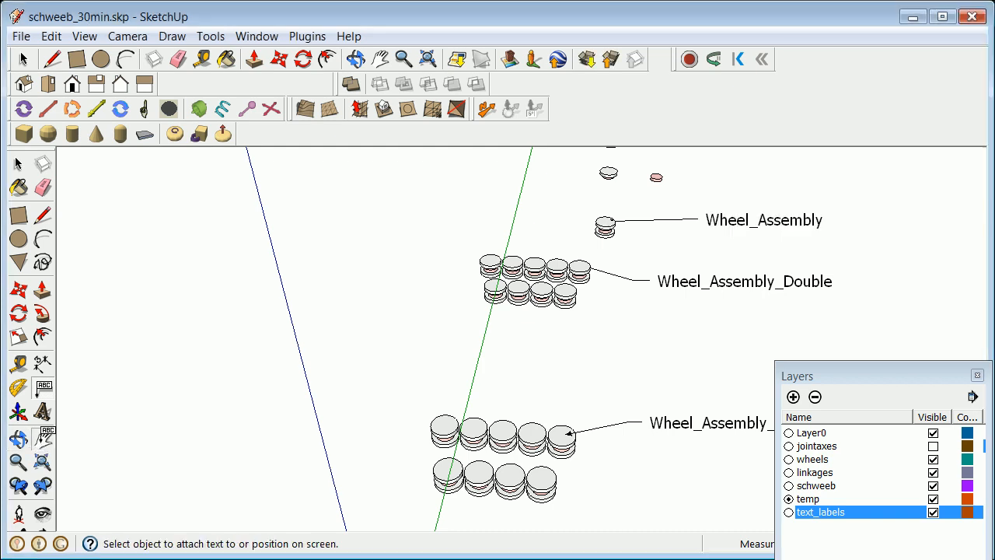
Attach a leader label reading Wheel_Small to the large disc of the stacked pair behind the single wheel assembly, and erase that label
drag(487, 237, 381, 371)
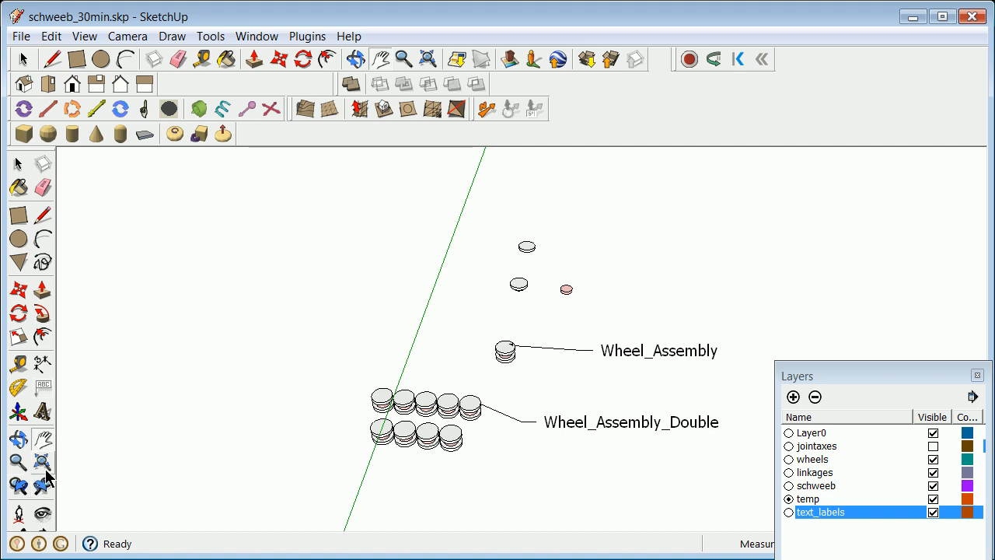
click(43, 386)
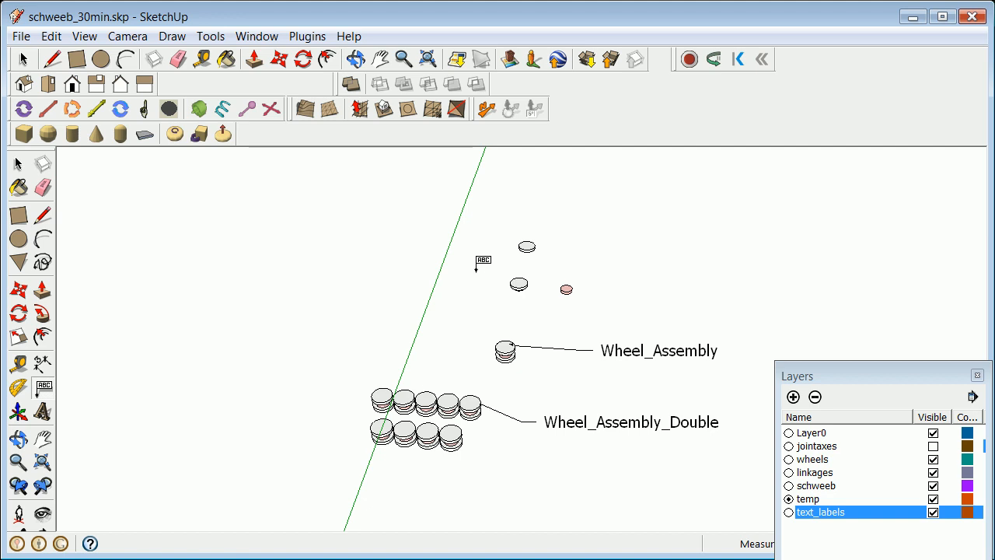
click(19, 163)
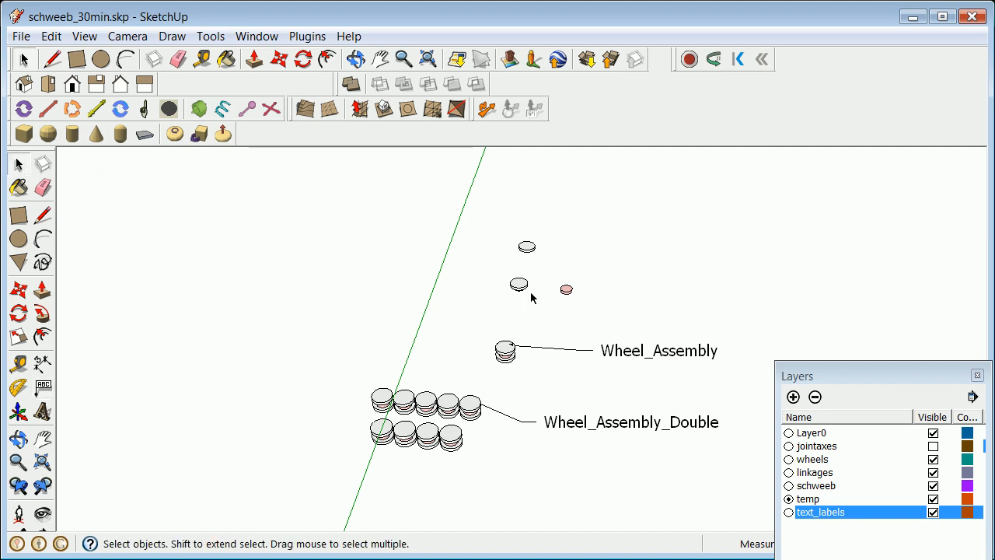
scroll(531, 292, up, 4)
click(43, 386)
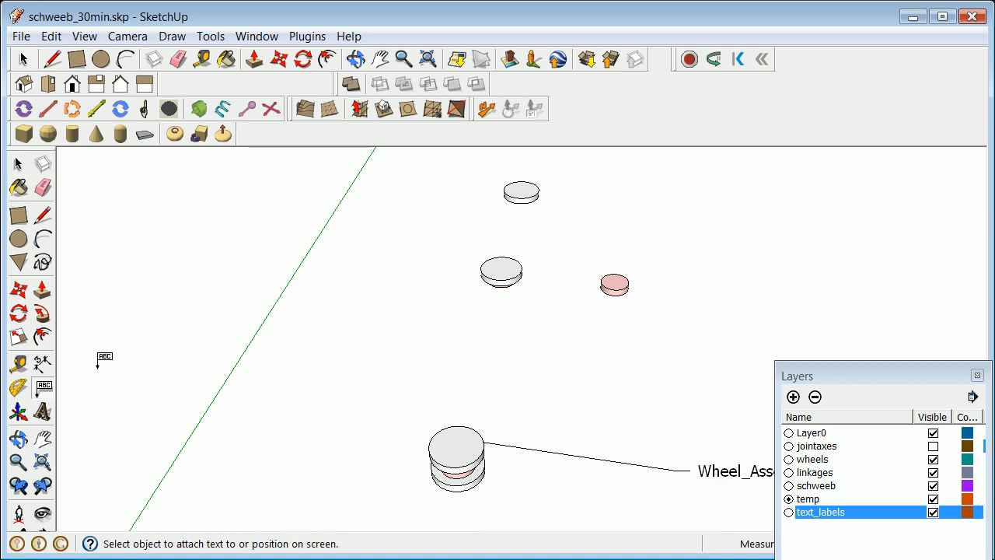
click(505, 265)
click(404, 251)
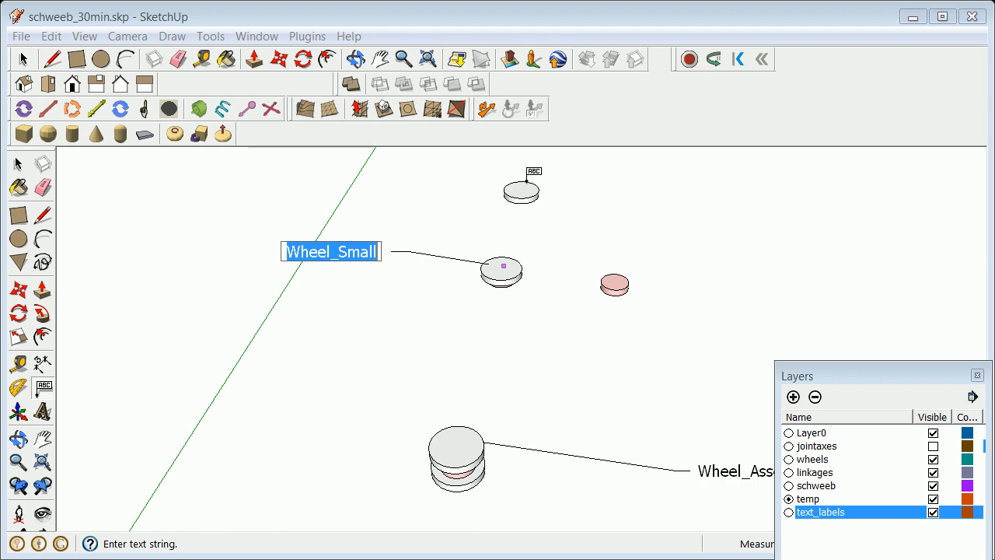
click(18, 165)
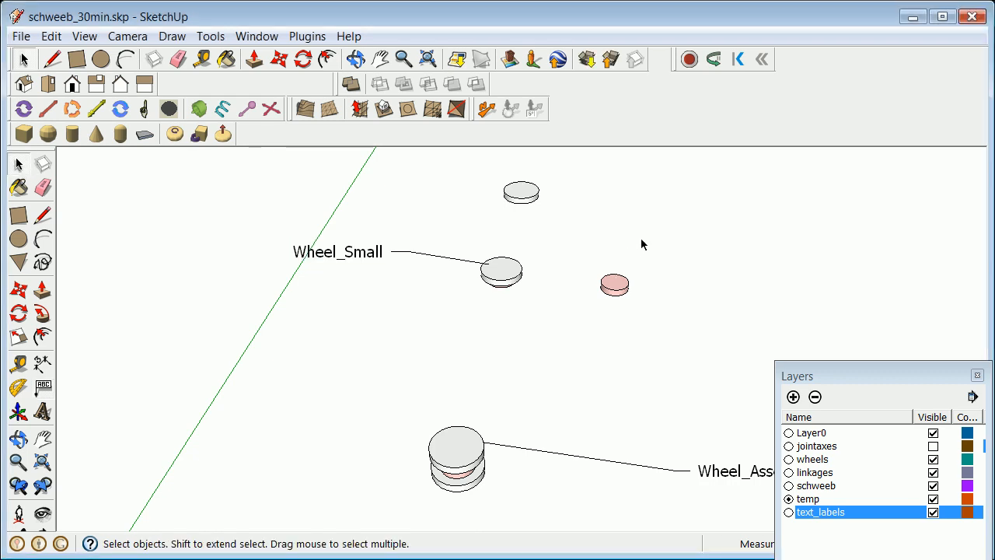
right_click(450, 260)
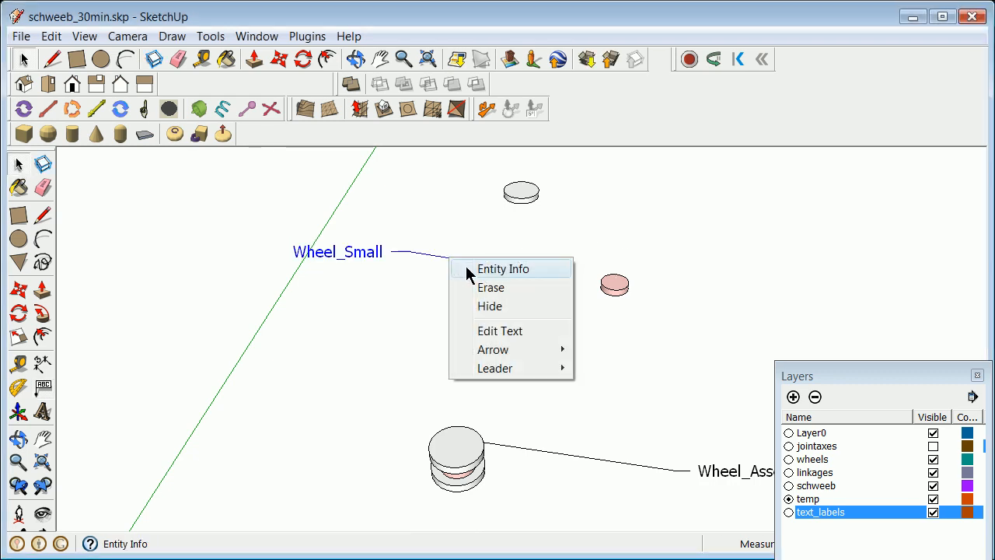
click(479, 287)
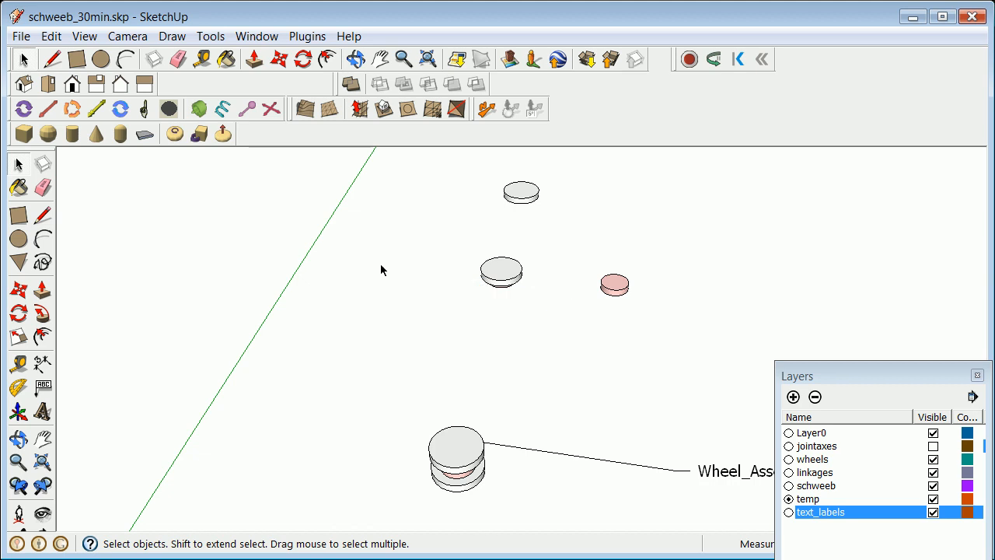
click(43, 389)
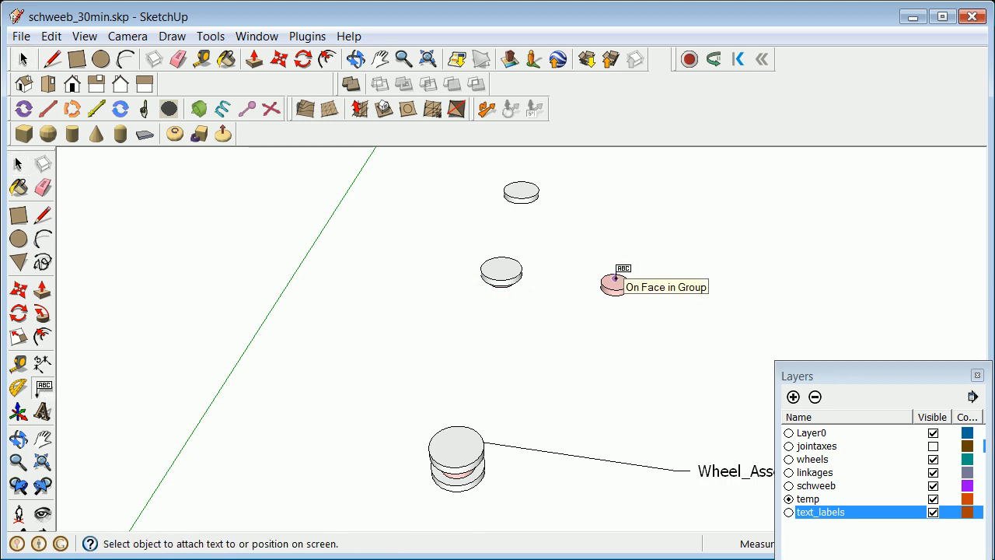
click(615, 278)
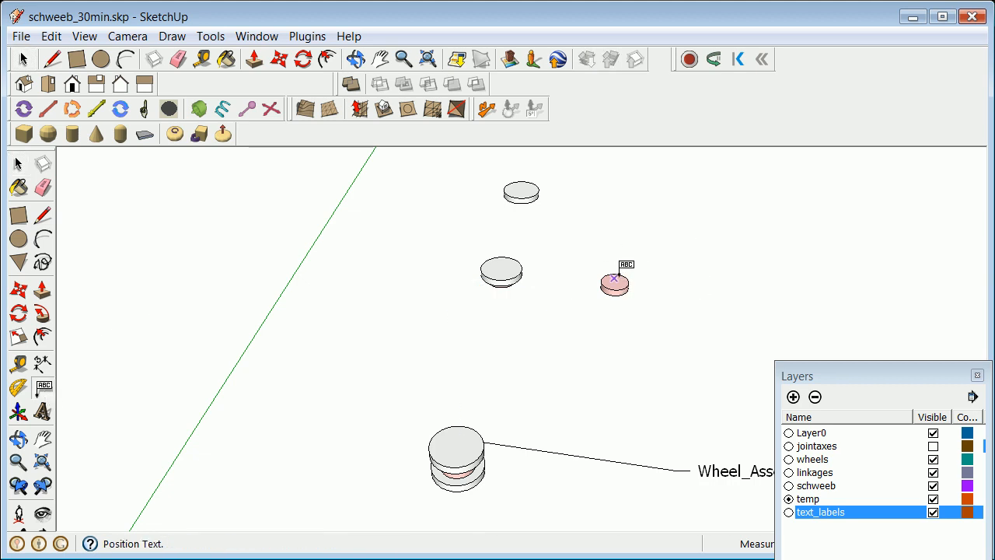
click(18, 164)
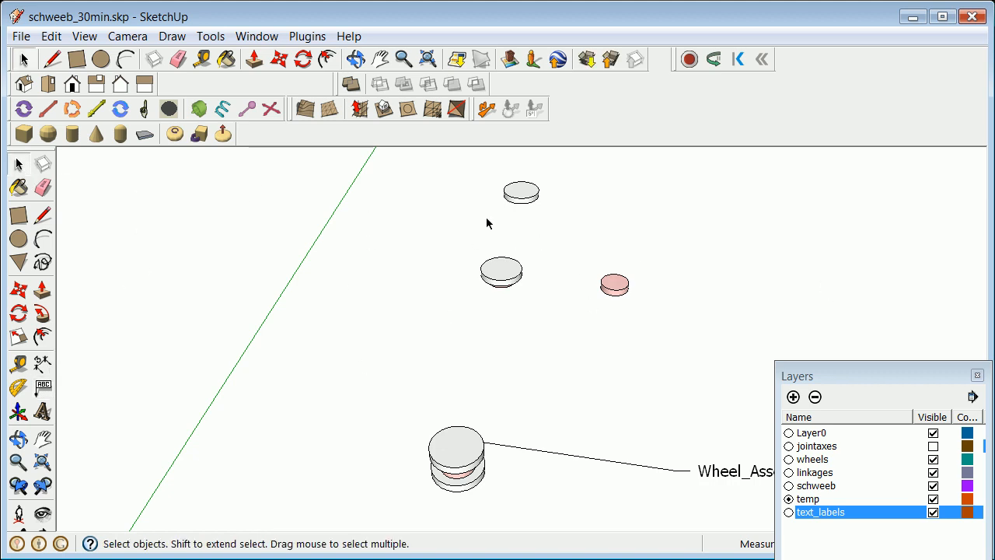
Attach a leader label reading wheel_large to the large disc of the stacked pair behind the single wheel assembly
click(44, 386)
click(504, 266)
click(473, 265)
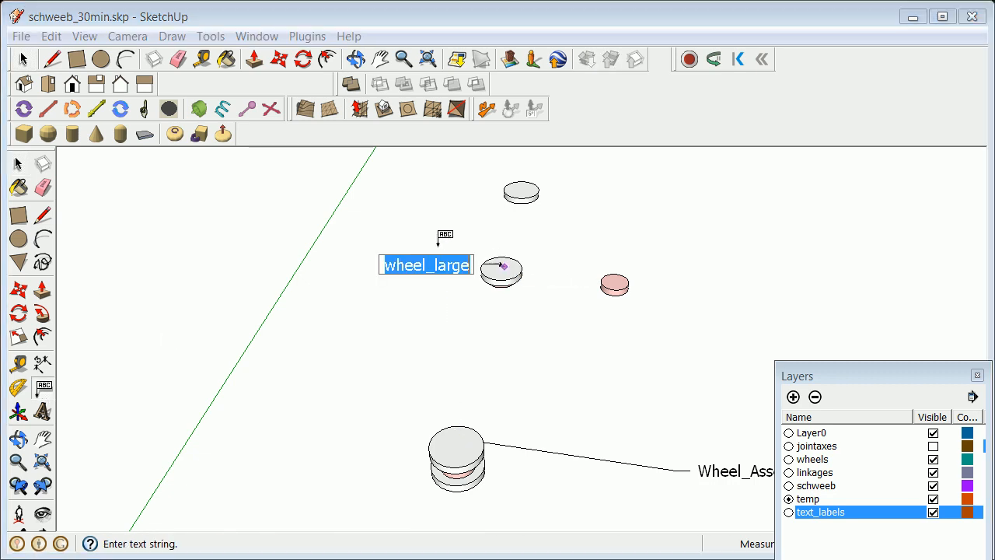
click(18, 164)
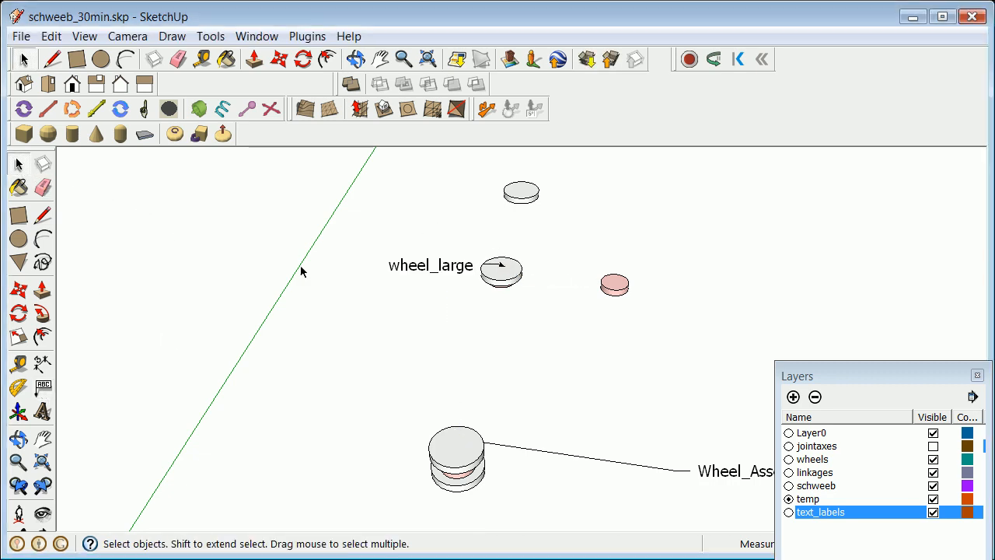
Attach a leader label reading Wheel_Small to the small disc beneath the wheel_large disc
scroll(412, 408, down, 2)
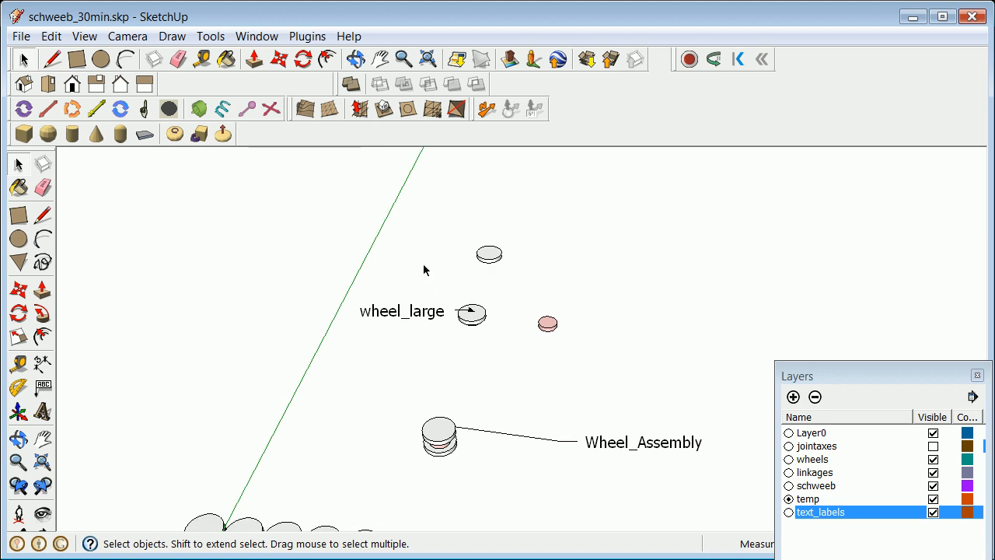
click(18, 439)
drag(354, 317, 518, 200)
scroll(461, 403, up, 2)
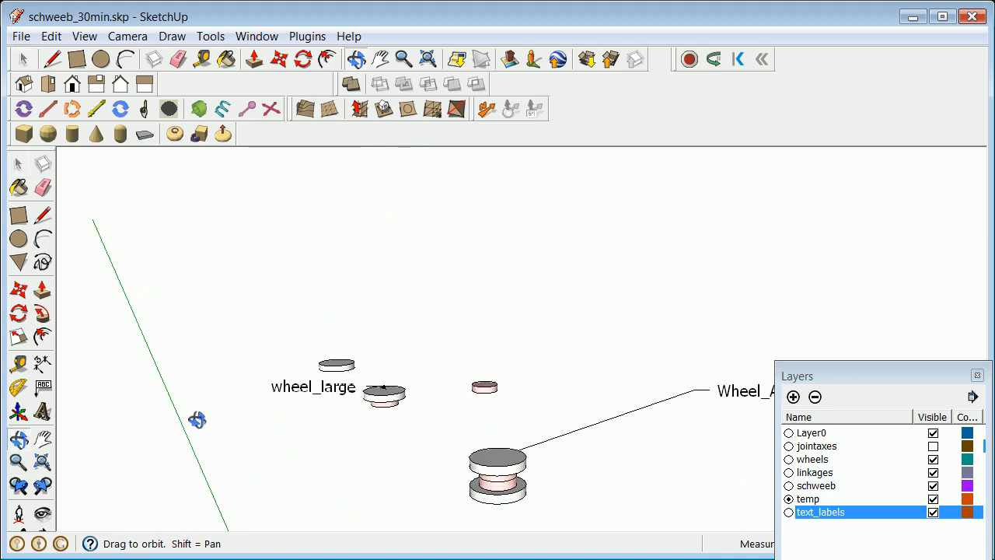
click(43, 385)
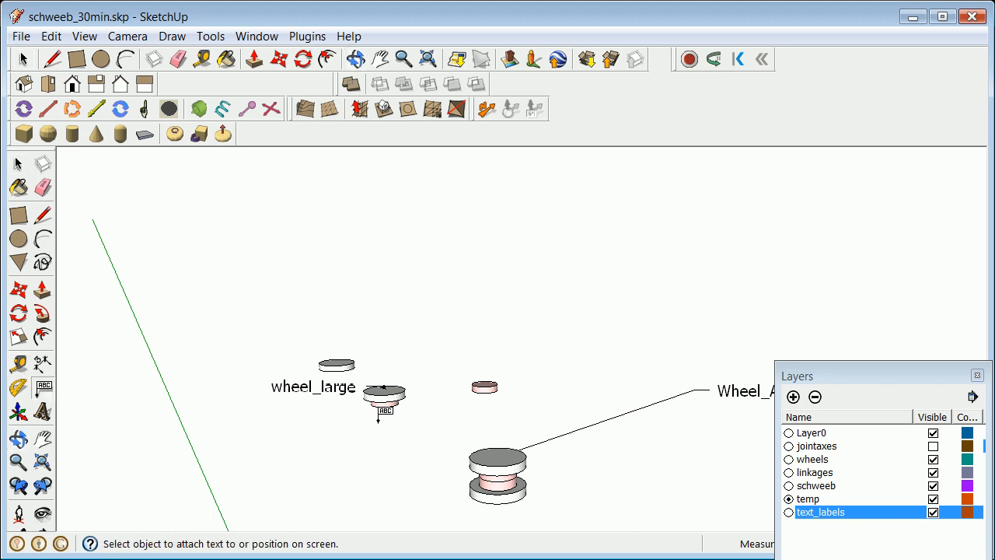
click(381, 406)
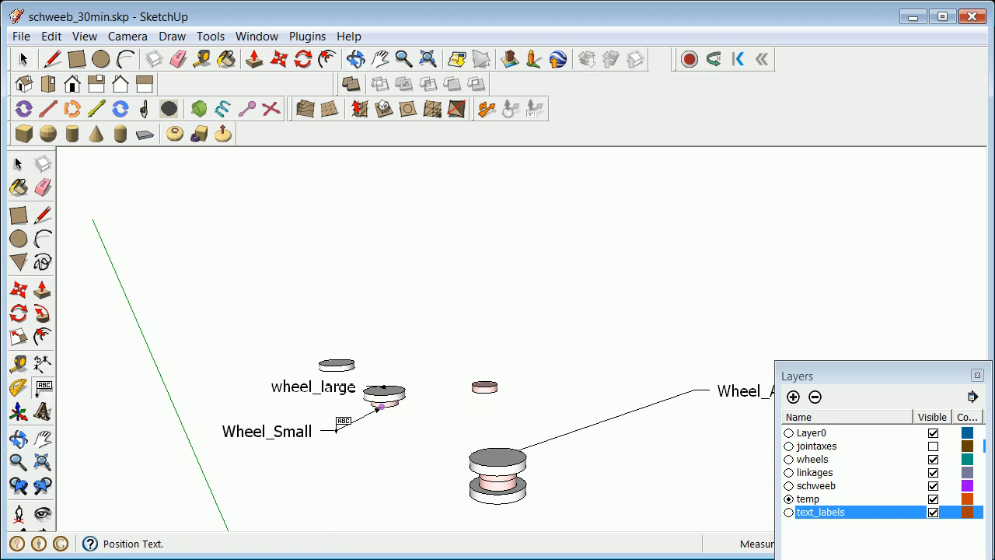
click(332, 429)
Erase the stray Wheel_Assembly_Full label attached at the origin
click(19, 439)
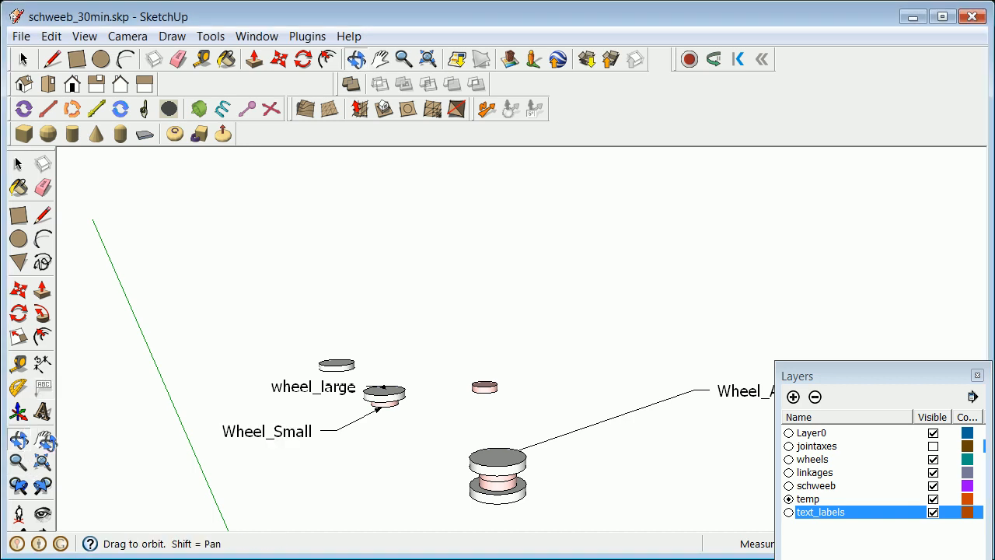
drag(395, 318, 340, 420)
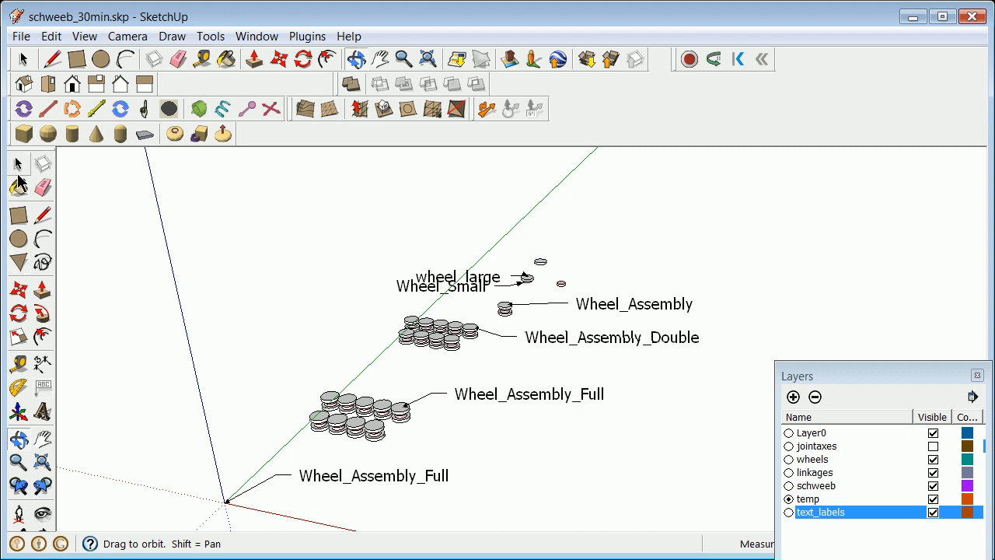
click(19, 164)
click(332, 478)
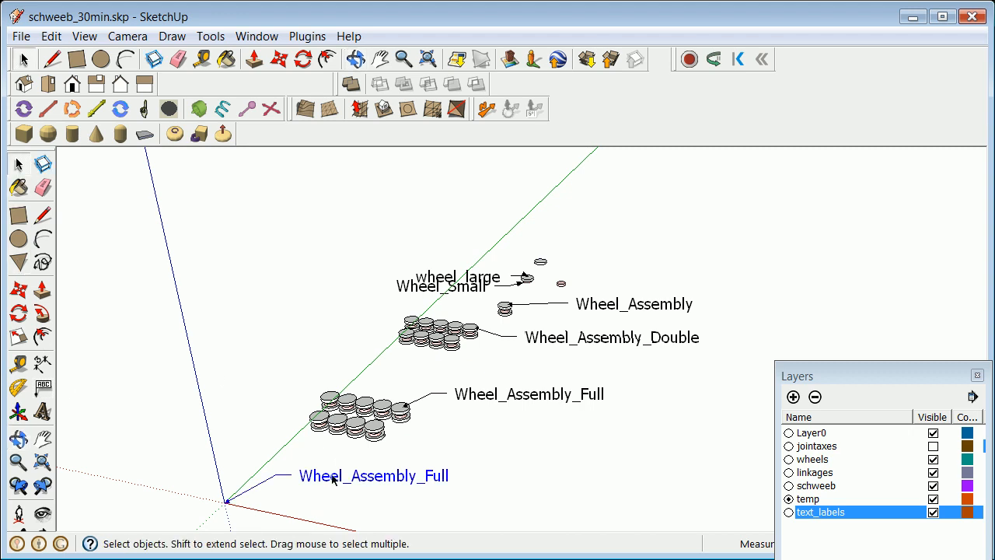
right_click(332, 474)
click(356, 505)
Move the Layers window fully into view and toggle the jointaxes layer's visibility, leaving it visible
drag(921, 371, 826, 316)
click(838, 394)
click(838, 394)
click(838, 394)
click(838, 394)
click(838, 393)
click(838, 393)
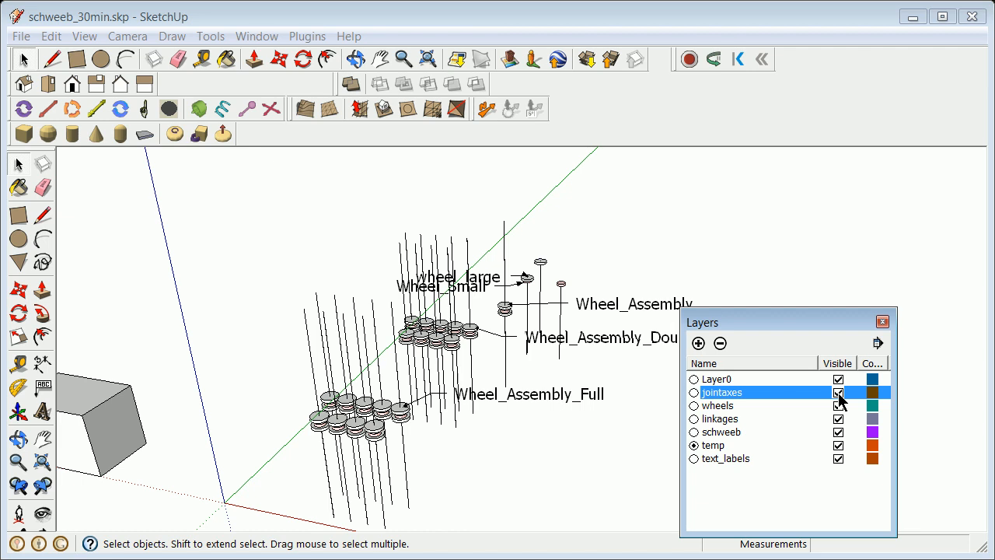
click(838, 393)
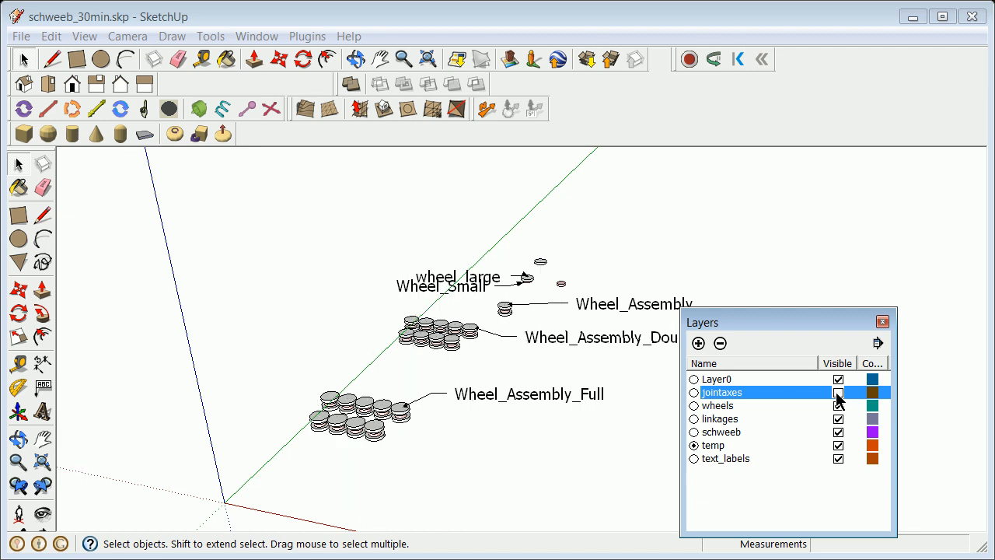
click(838, 393)
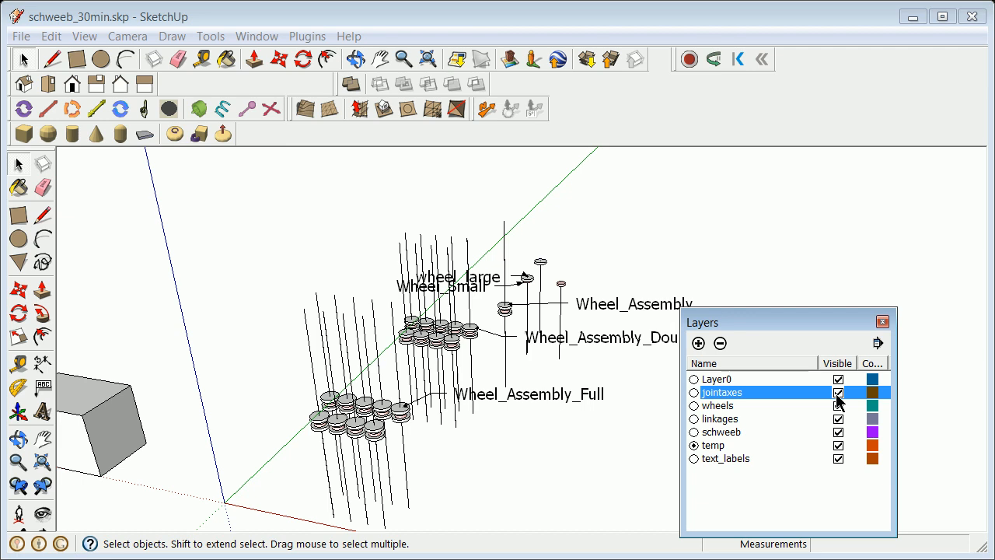
Examine the labelled wheel rows and their joint axes both up close and in overview
click(19, 164)
scroll(350, 416, up, 3)
scroll(350, 416, up, 1)
scroll(498, 405, up, 1)
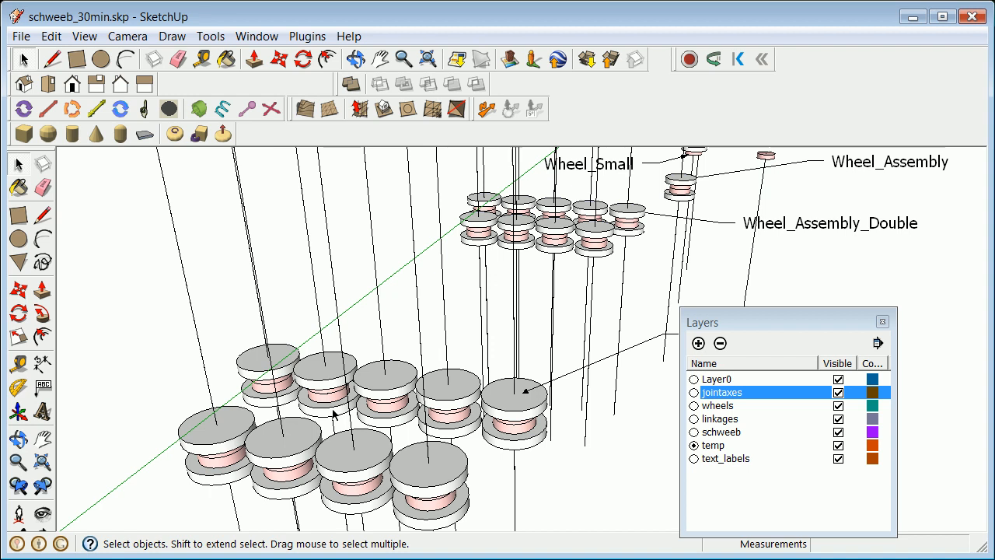
scroll(336, 413, down, 4)
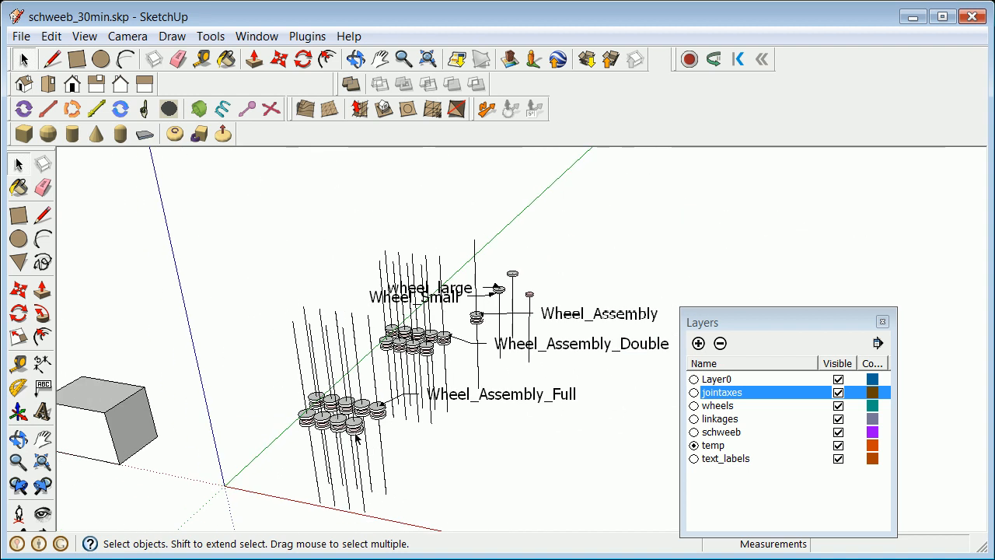
scroll(350, 424, up, 2)
scroll(350, 424, up, 2)
scroll(350, 424, down, 2)
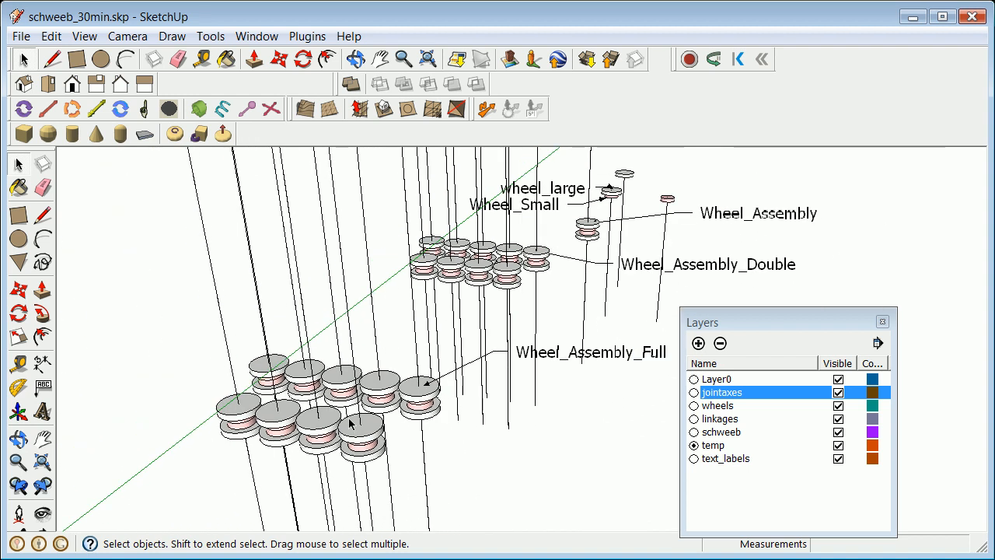